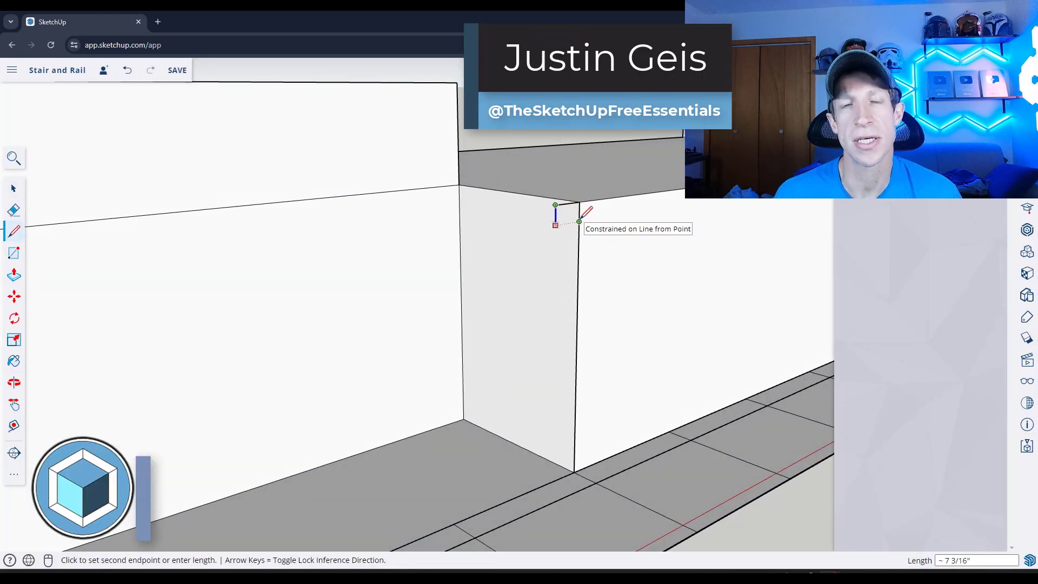
Select the short corner line and orbit to view the walls.
key(space)
shift+click(557, 219)
key(l)
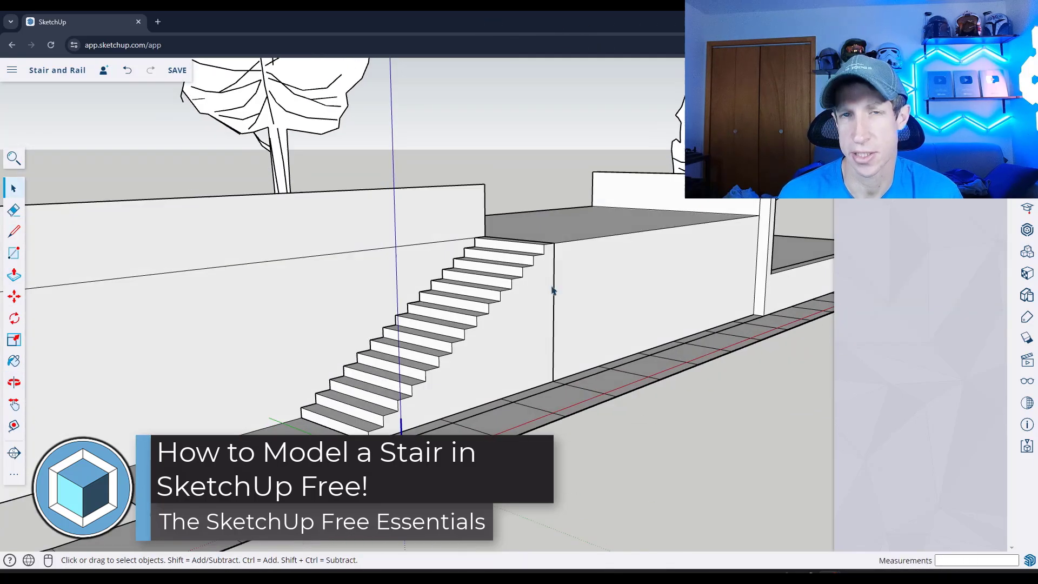
key(l)
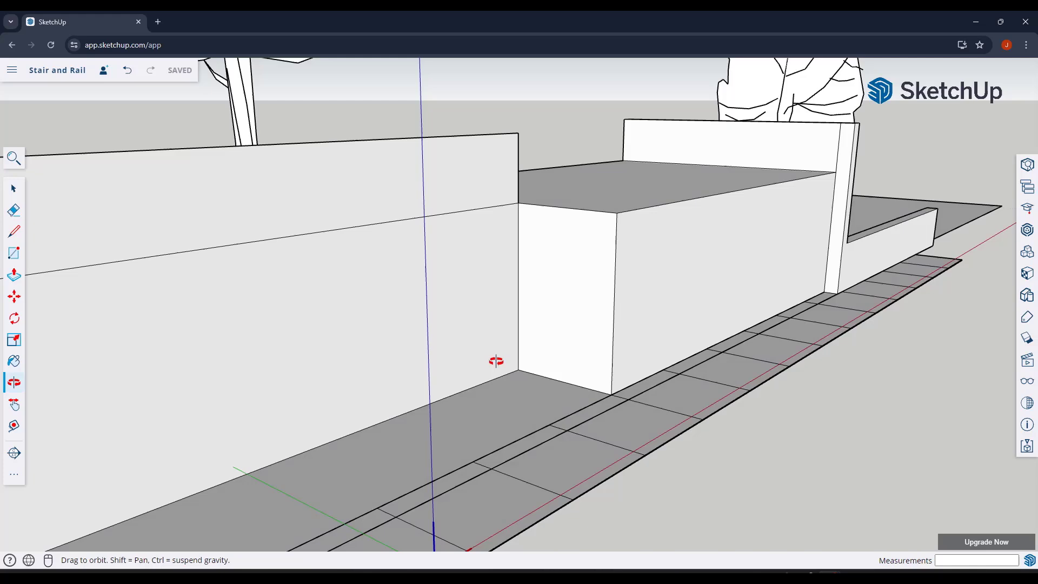
drag(494, 362, 582, 289)
key(space)
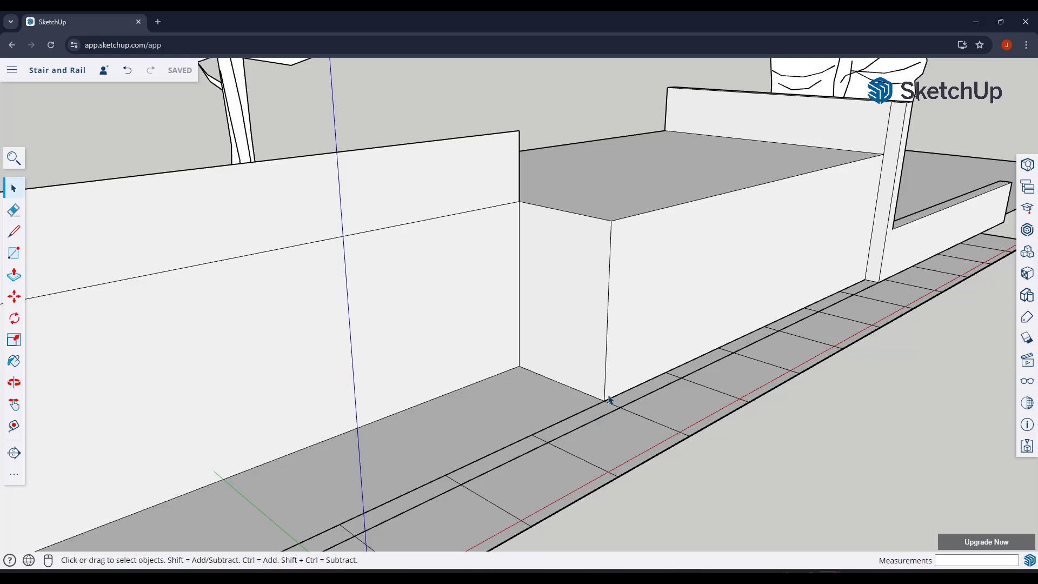
Measure the box's front corner from top to bottom, reading 9'.
click(13, 425)
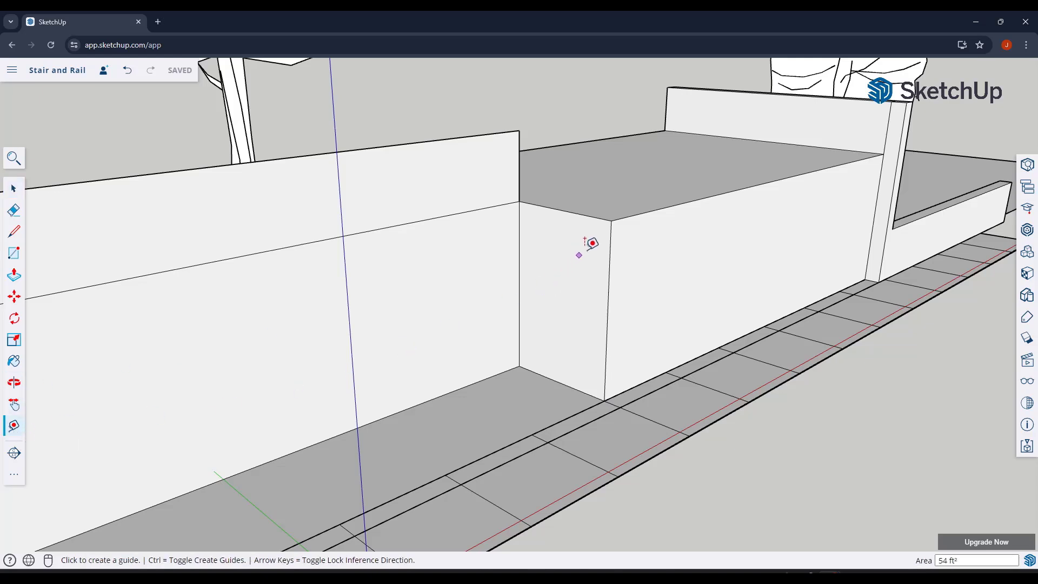
click(611, 221)
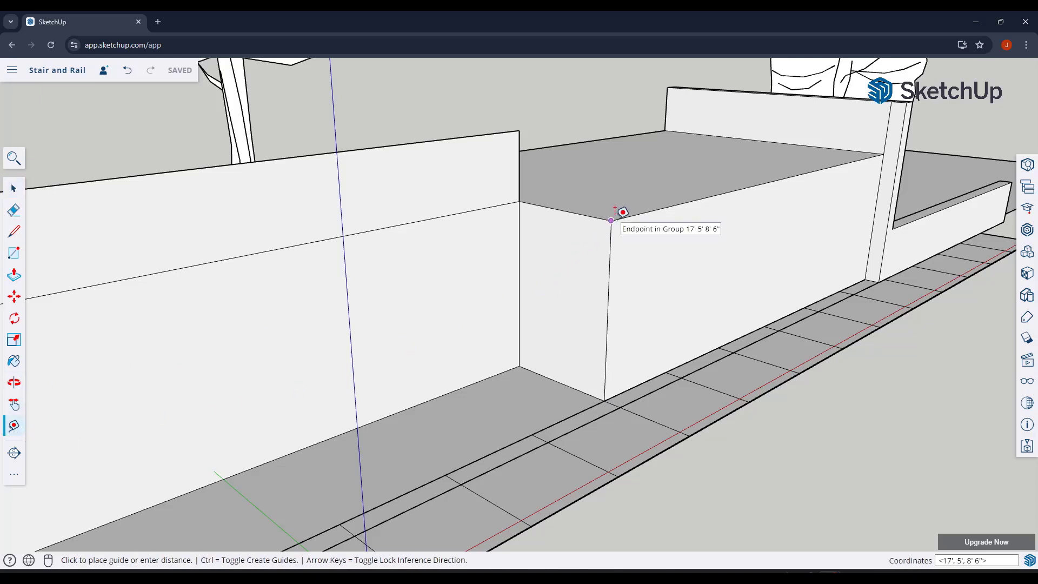
click(614, 389)
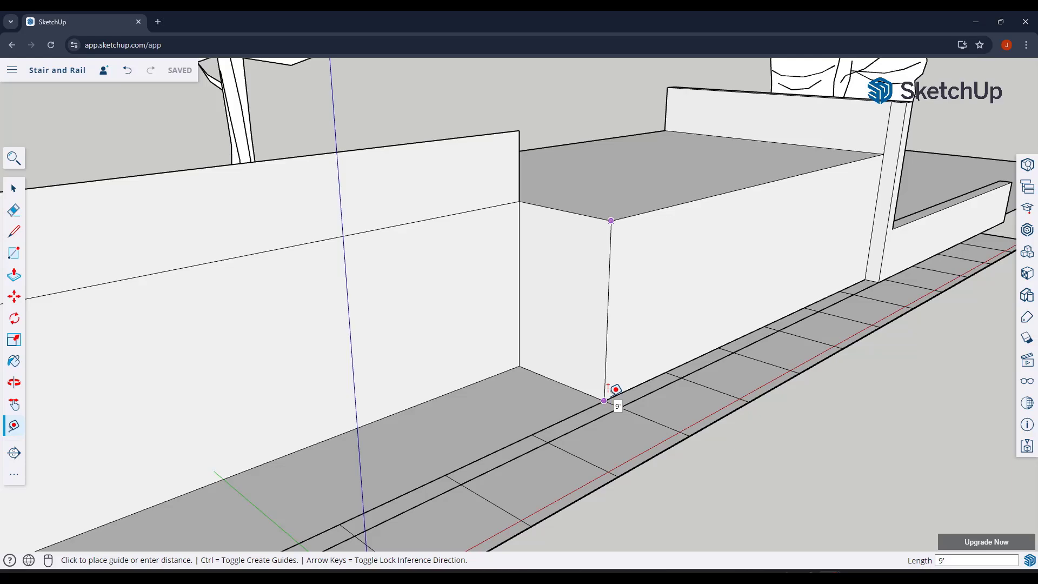
Draw a vertical line down the box's front corner from top to bottom.
key(space)
scroll(483, 172, down, 3)
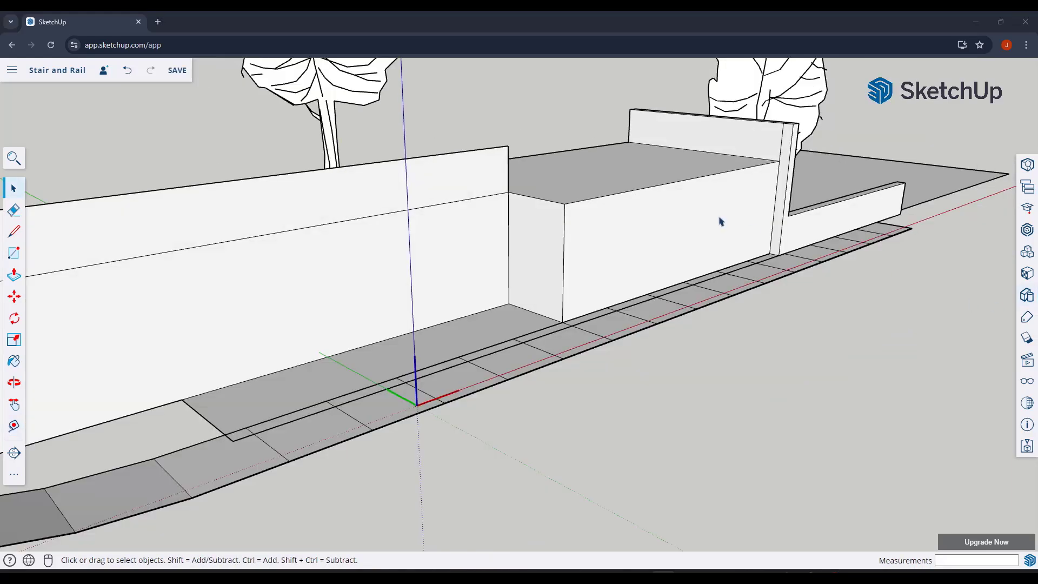
scroll(575, 196, up, 5)
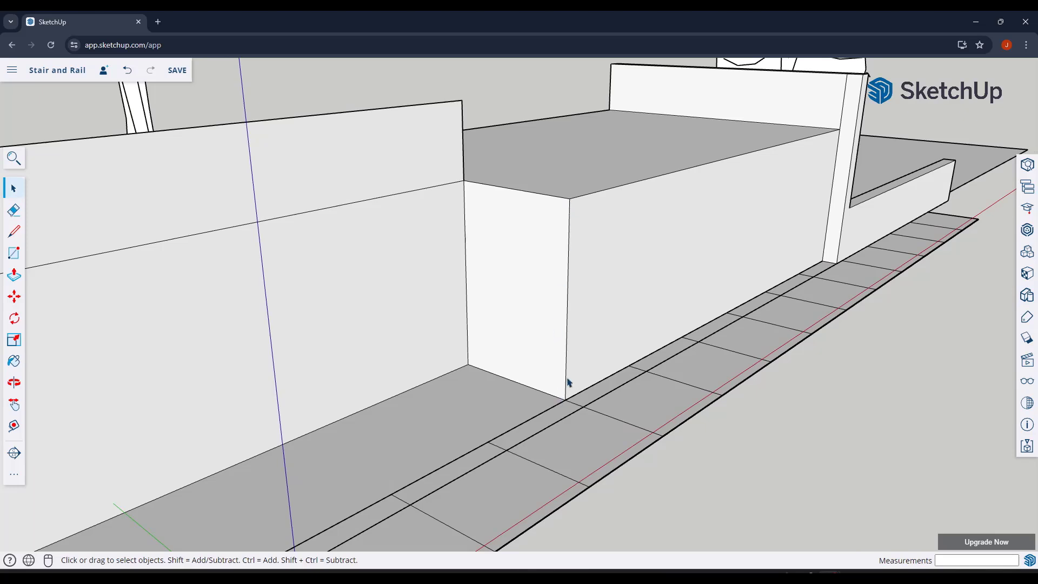
key(l)
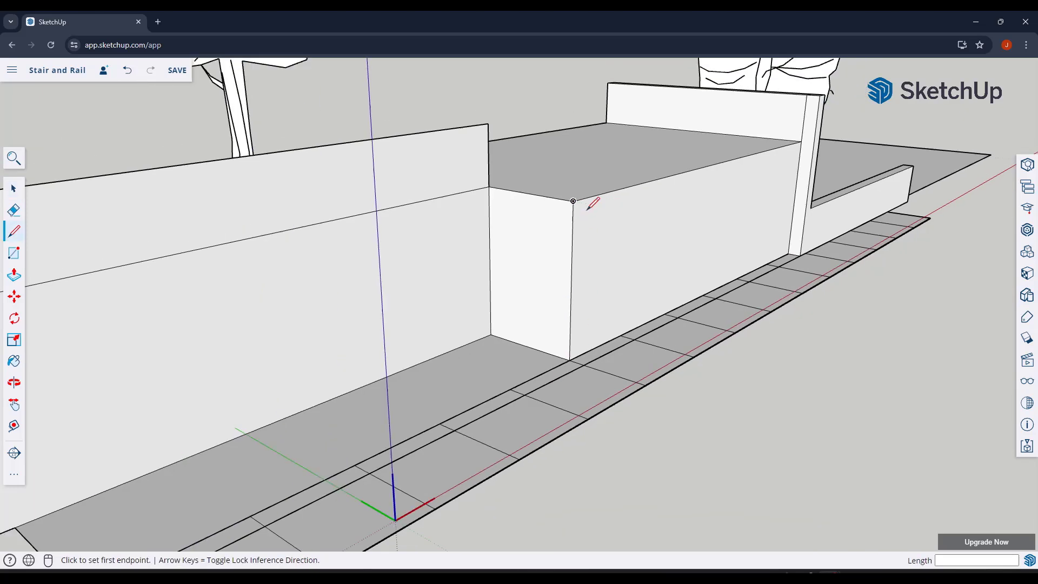
scroll(577, 199, down, 2)
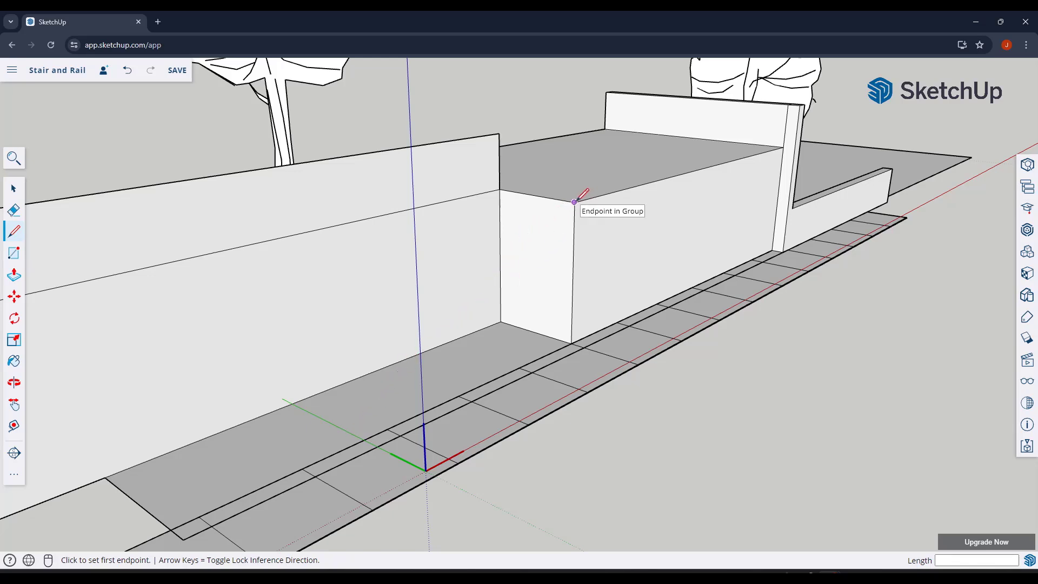
click(574, 202)
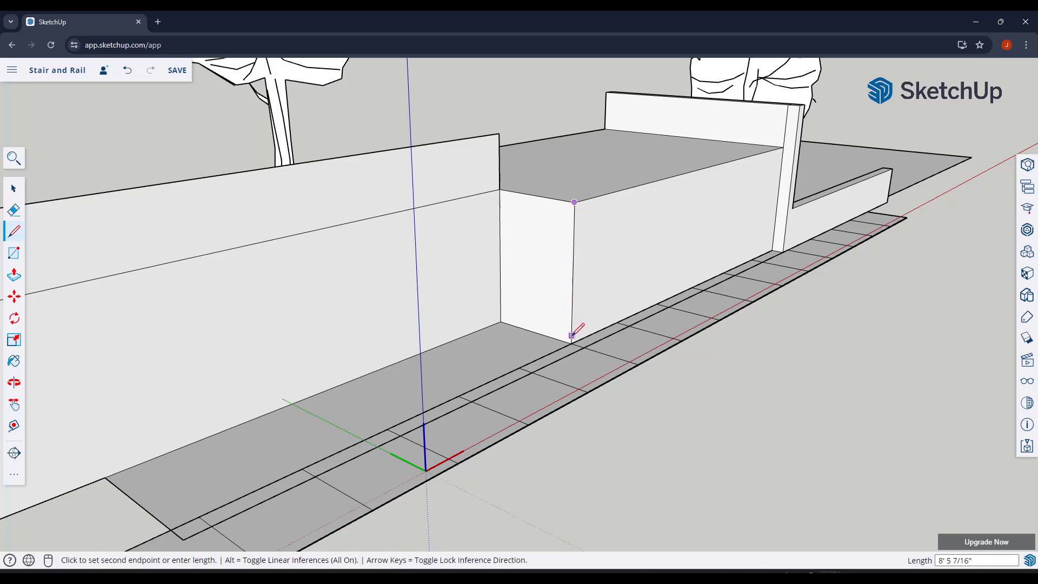
key(space)
key(l)
click(574, 202)
click(572, 343)
key(space)
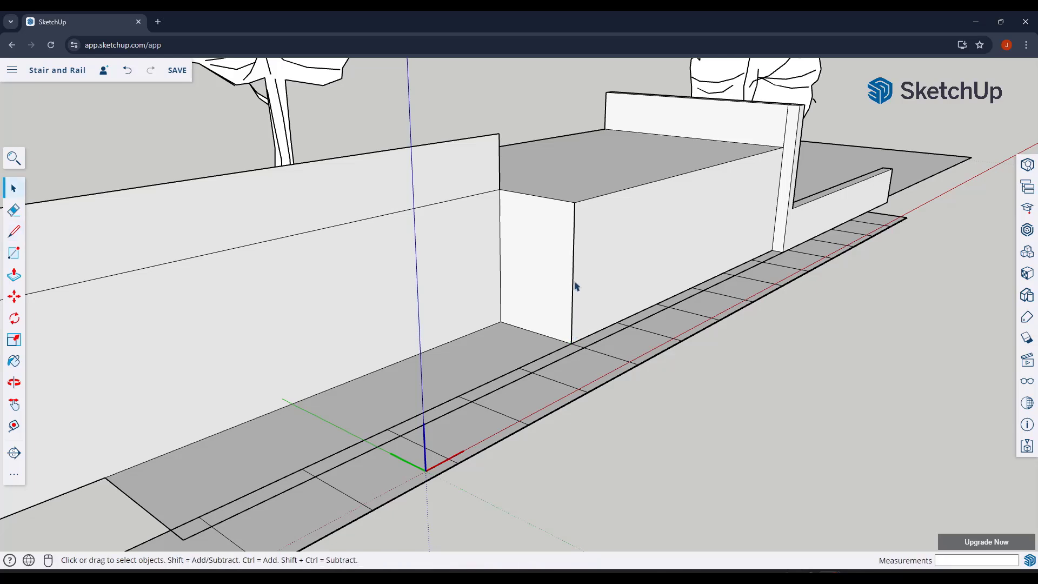
Divide the corner line into 15 equal segments.
right_click(574, 285)
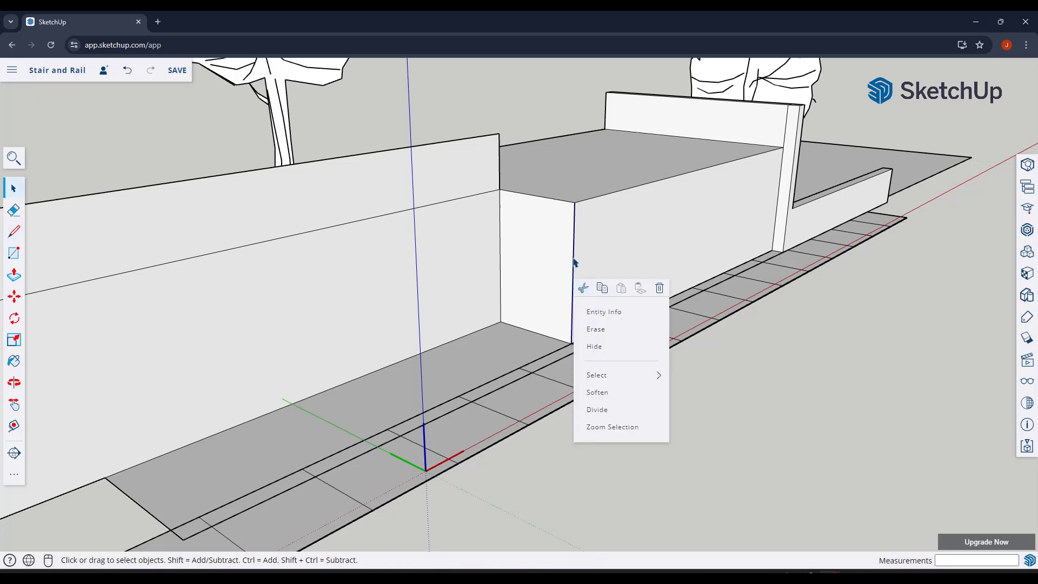
click(613, 414)
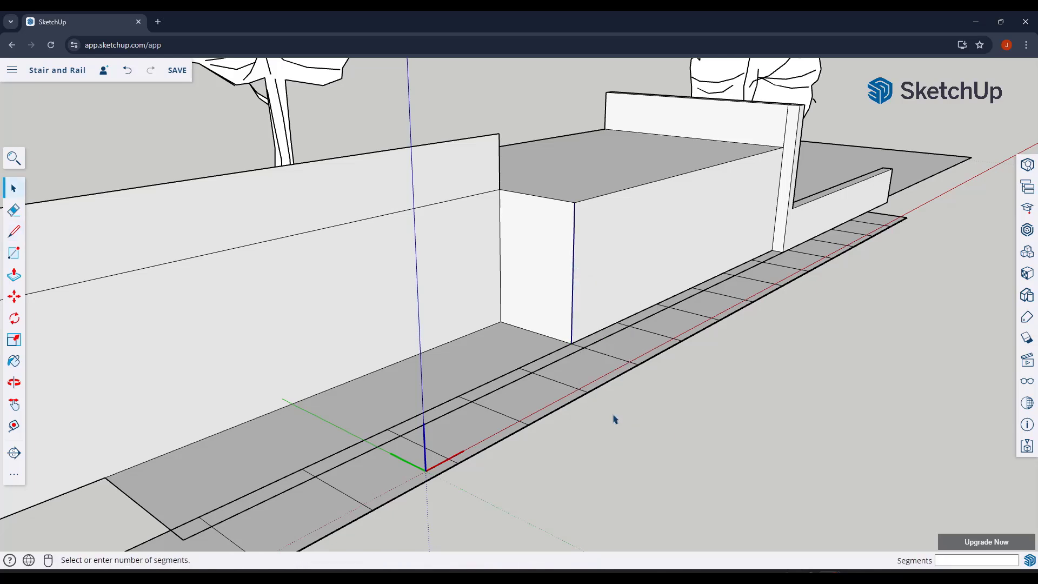
click(588, 340)
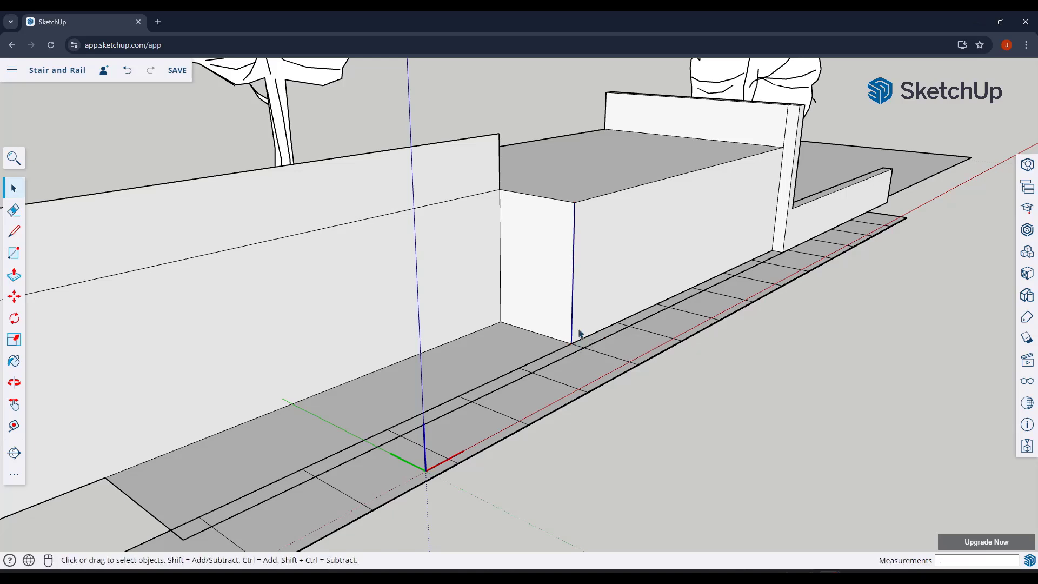
Select the divided corner line and confirm in Entity Info it is 15 edges totalling 9'.
scroll(580, 212, up, 5)
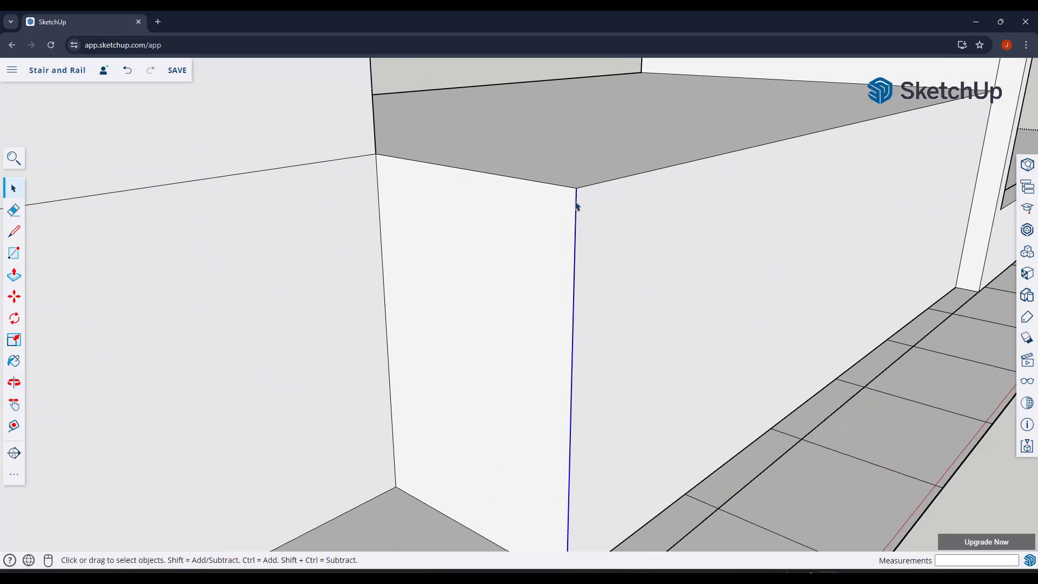
triple_click(575, 238)
key(Escape)
scroll(577, 204, down, 5)
click(571, 216)
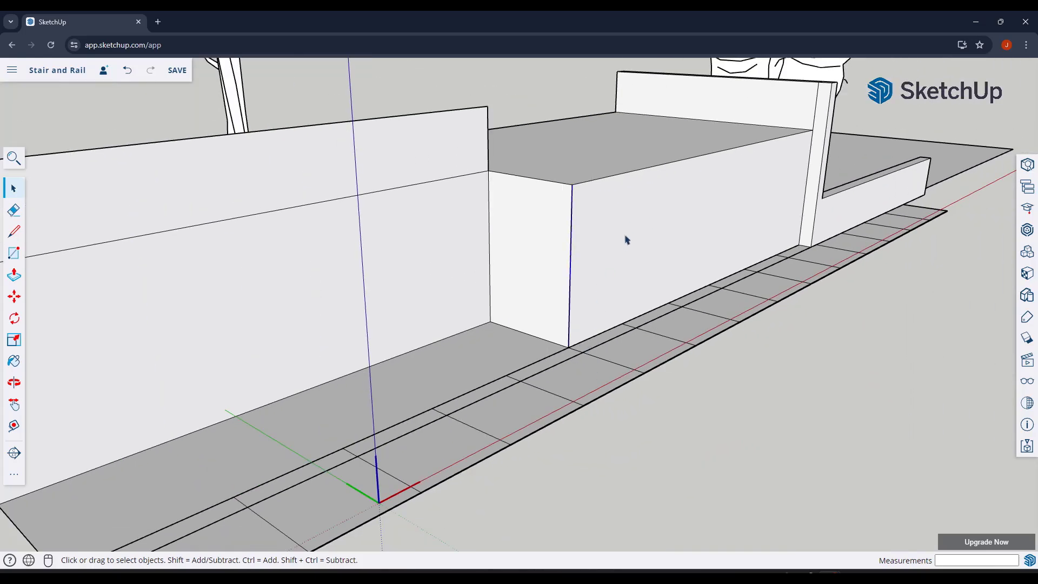
click(1027, 165)
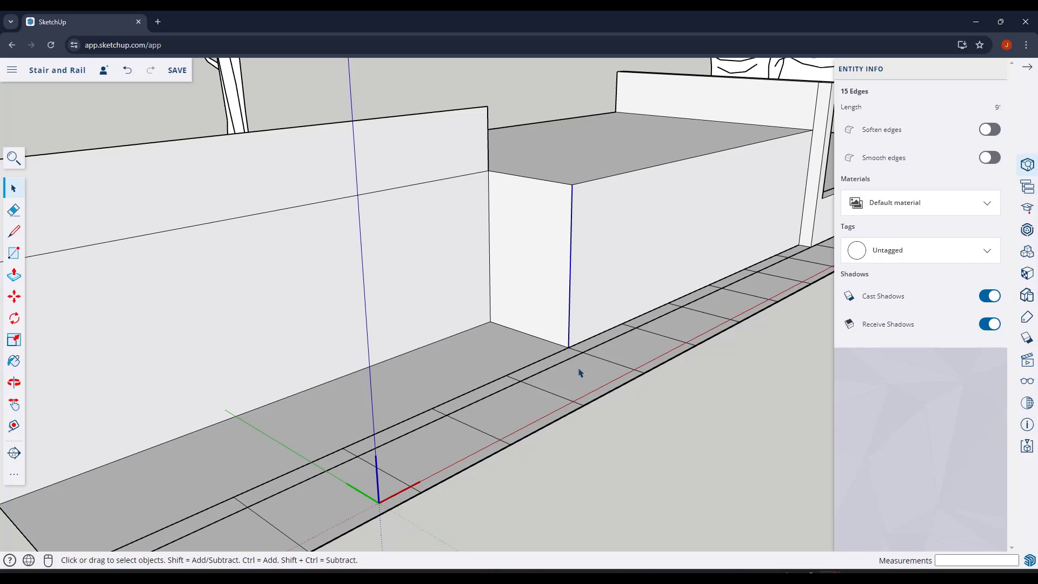
mouse_move(550, 354)
middle_down()
mouse_move(541, 338)
mouse_move(543, 352)
middle_up()
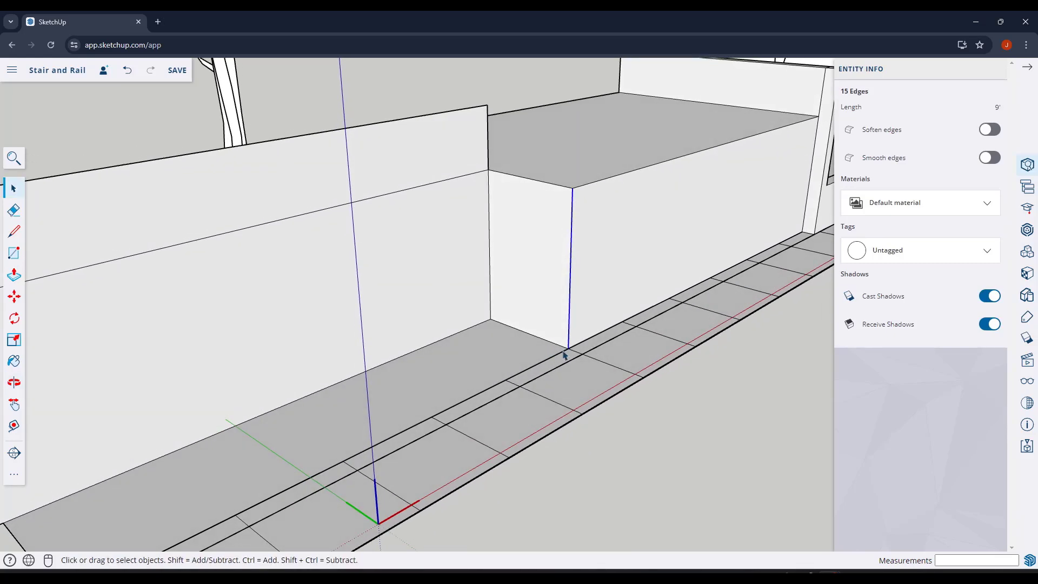
scroll(565, 355, up, 3)
Draw the first floor strip face by the wall and select it with its edges.
key(l)
click(456, 305)
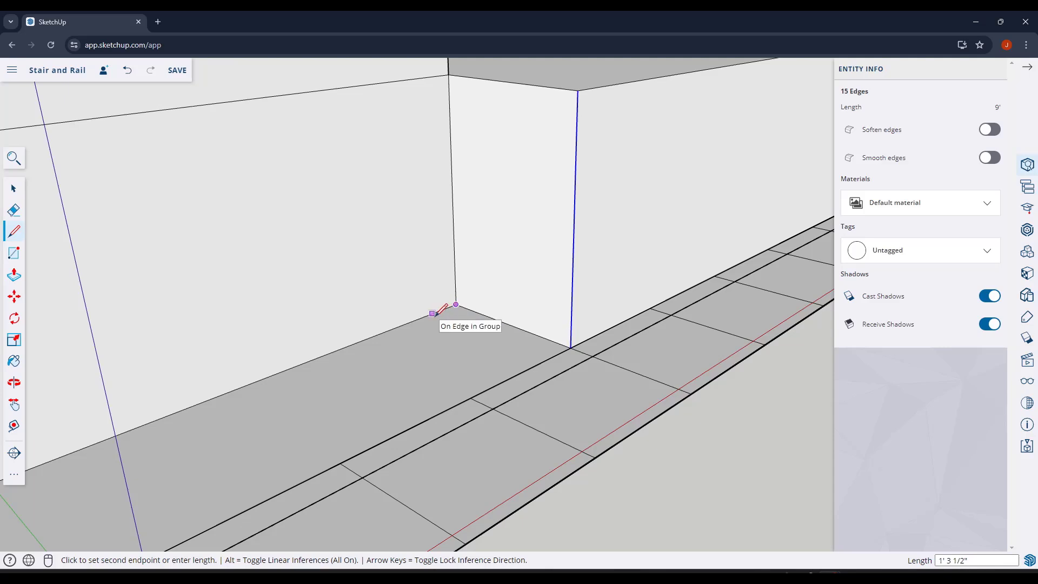
click(433, 313)
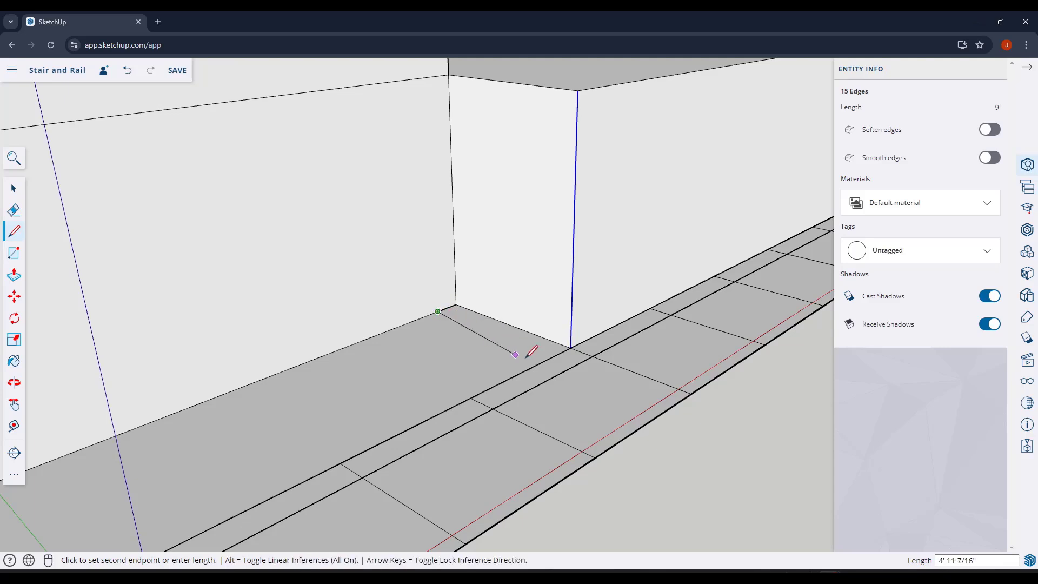
click(552, 356)
click(571, 347)
key(space)
click(514, 338)
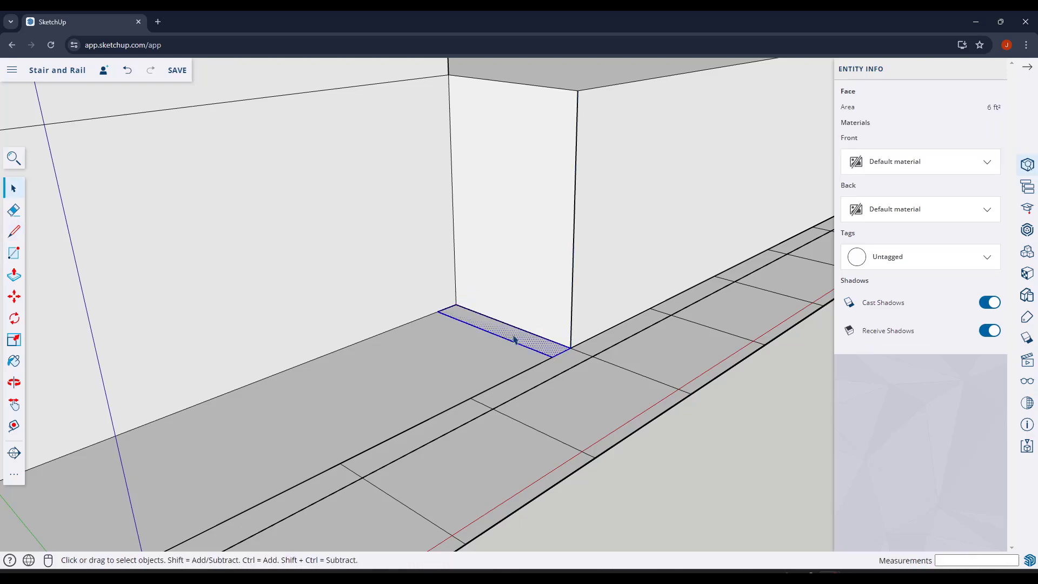
double_click(514, 339)
Copy the floor strip forward into a row of 12 copies (*12).
key(m)
click(570, 347)
click(552, 357)
scroll(570, 357, down, 3)
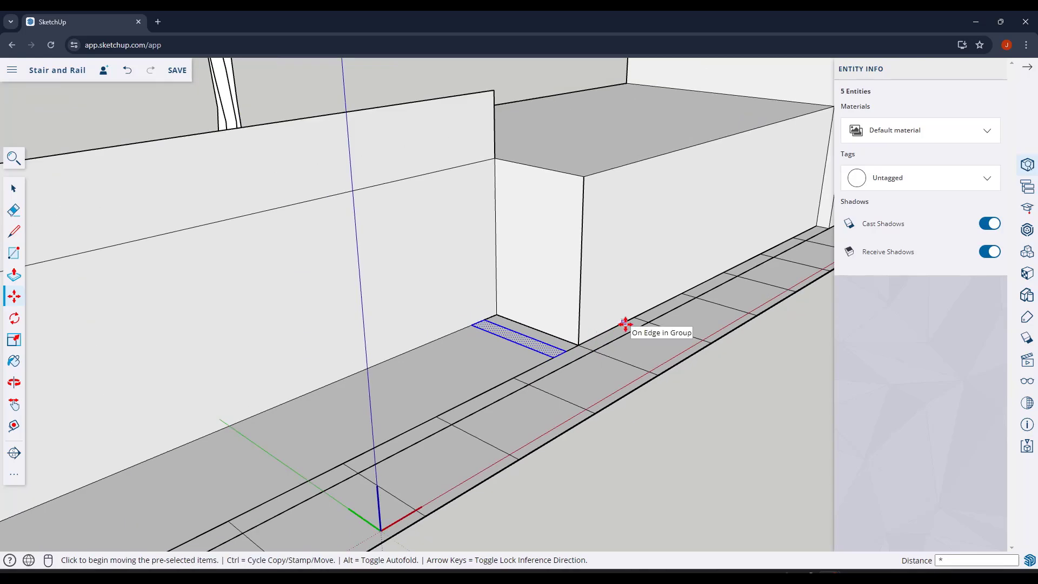
text(*12)
key(Return)
key(space)
middle_drag(512, 408, 482, 347)
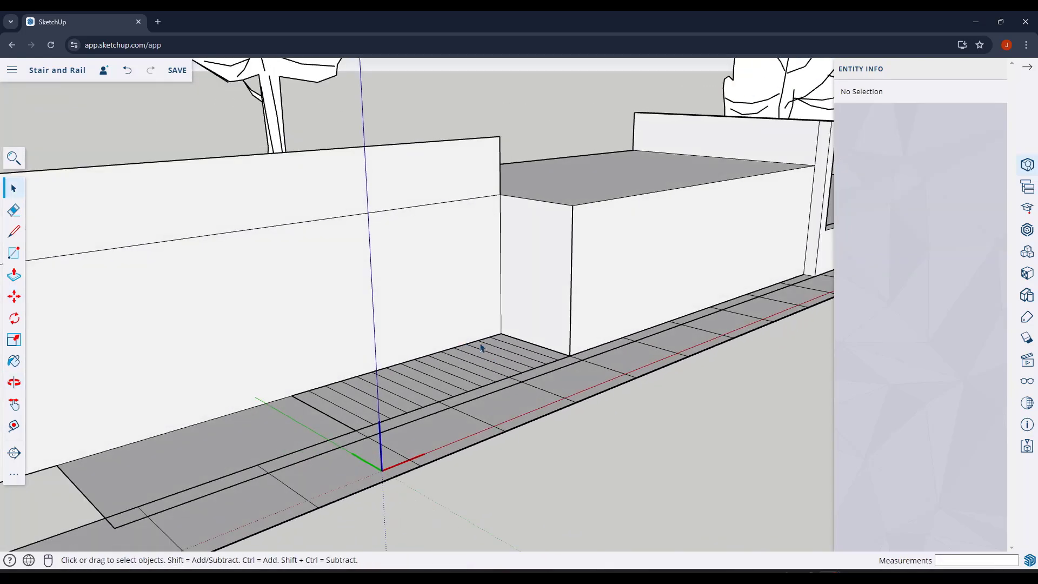
Raise the first two floor strips into block steps with Push/Pull.
key(p)
click(358, 425)
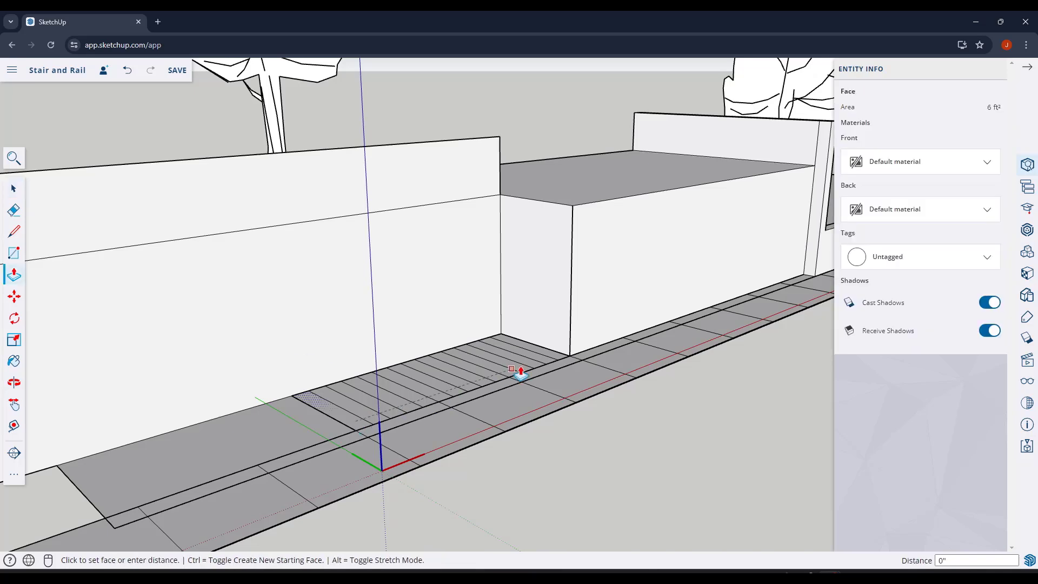
click(570, 357)
click(595, 349)
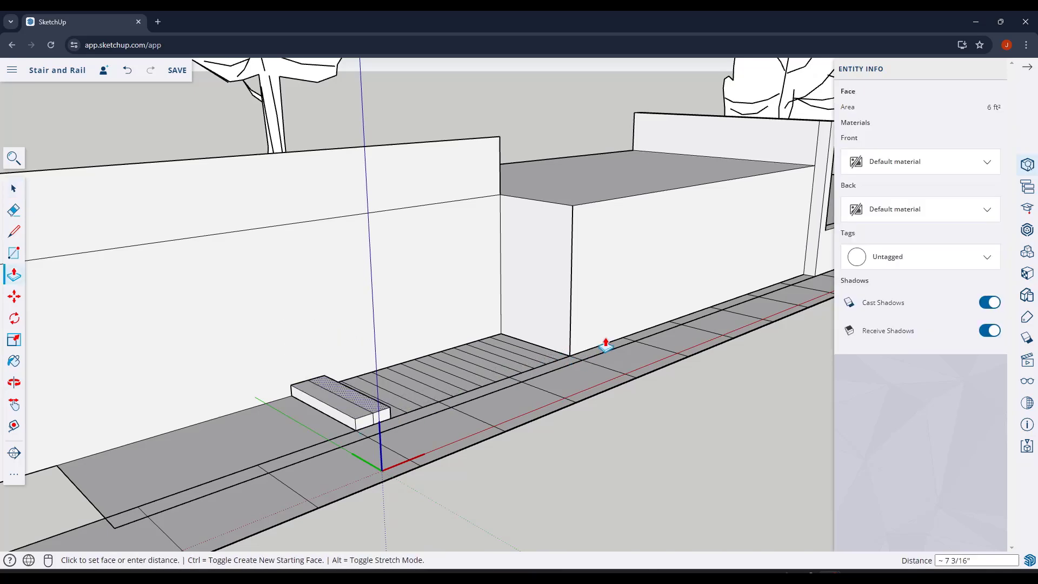
click(570, 347)
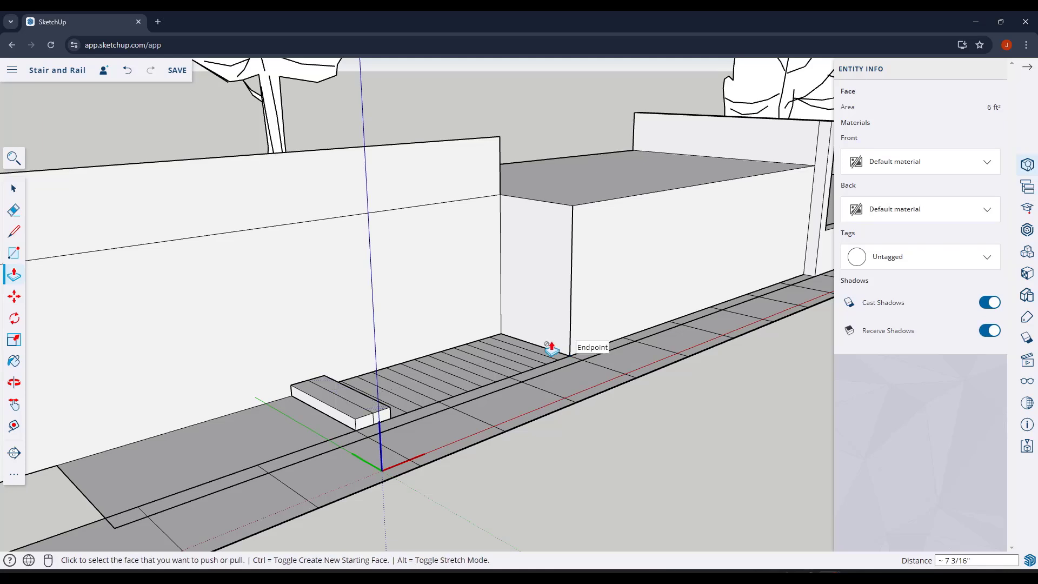
click(378, 416)
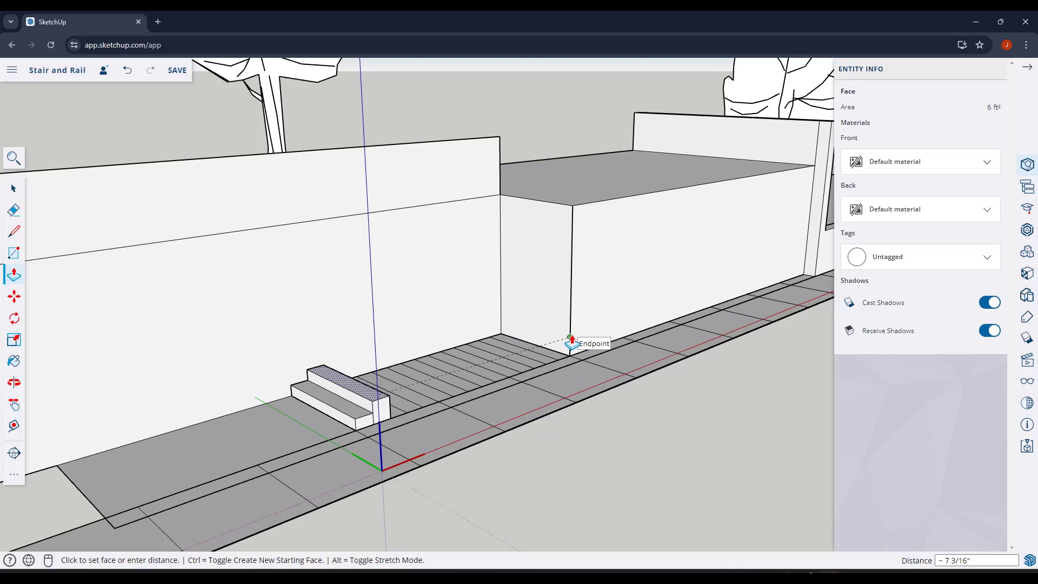
click(571, 340)
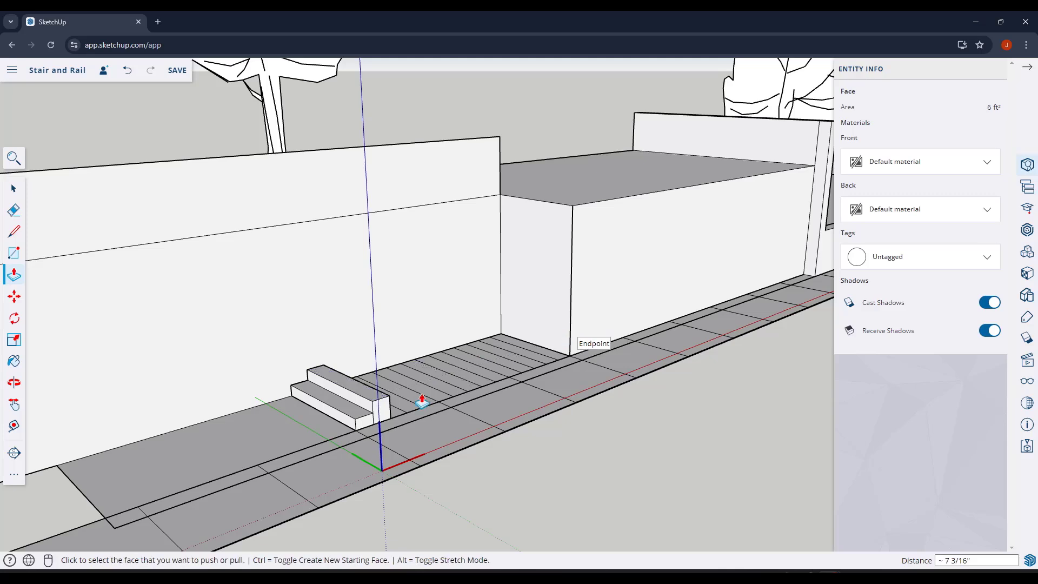
Push out the upper, taller and fifth block steps up to the wall corner.
click(386, 416)
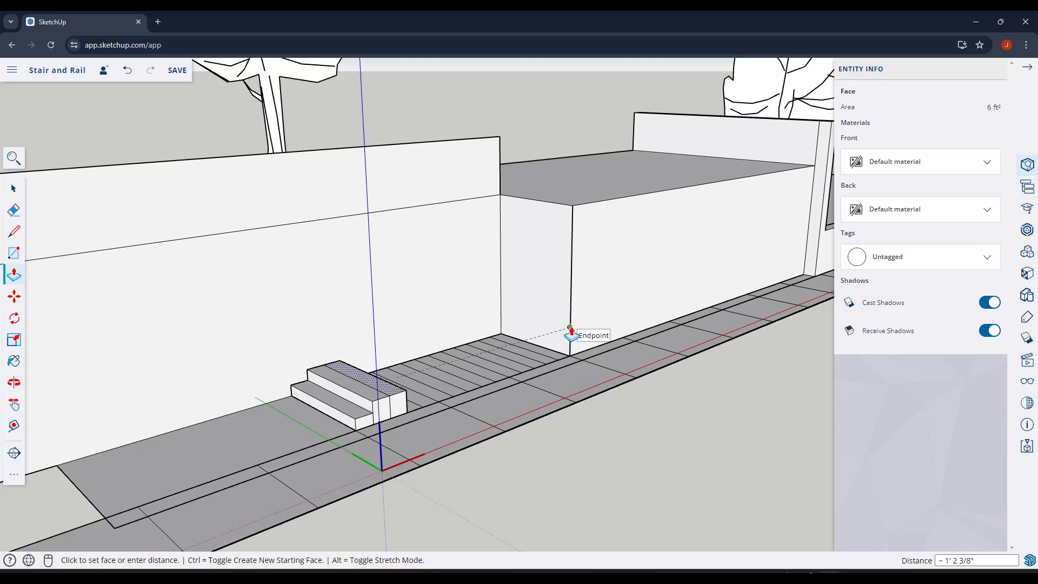
click(570, 330)
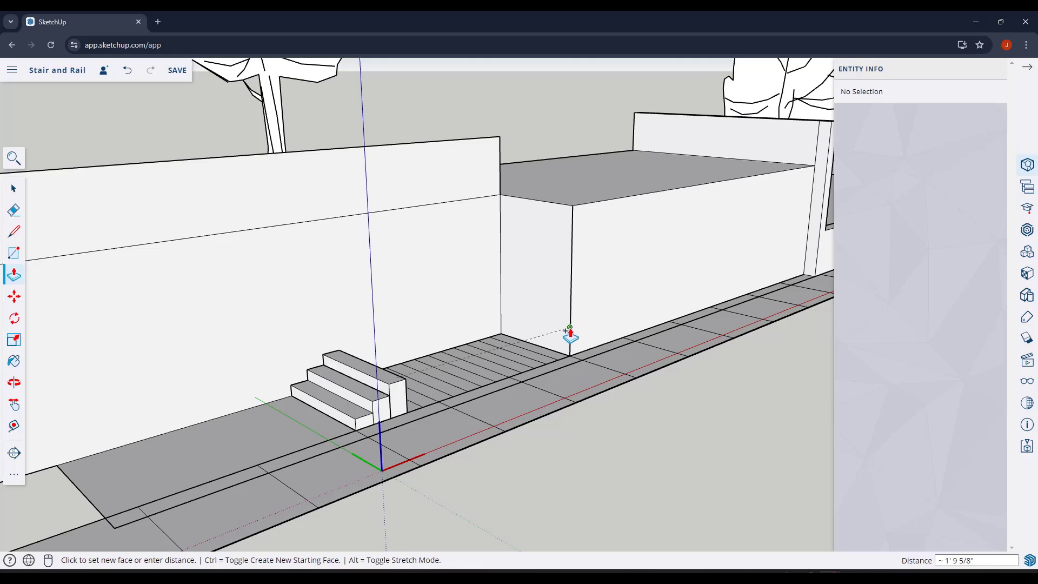
click(415, 413)
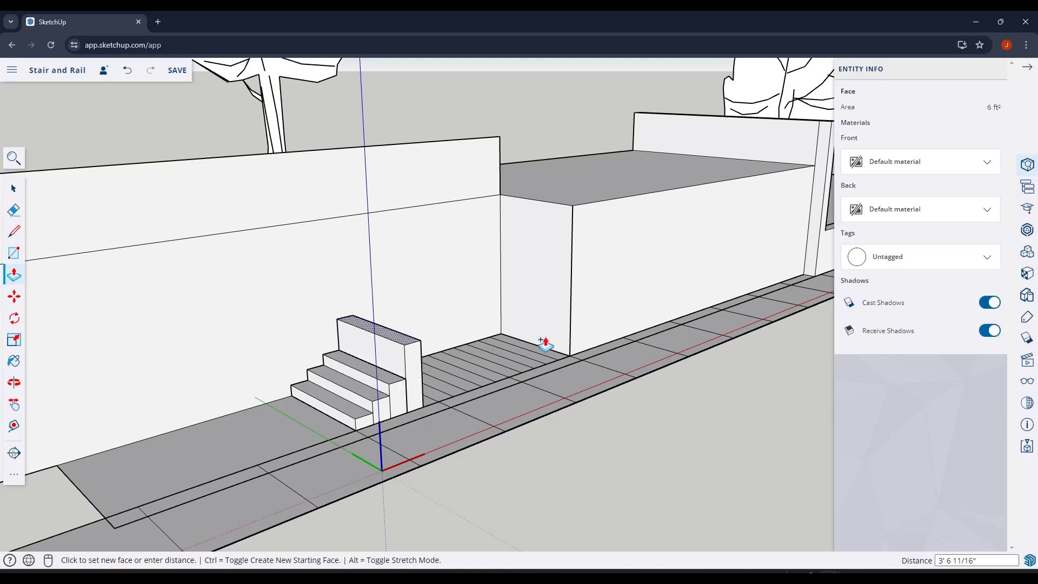
click(570, 324)
click(430, 411)
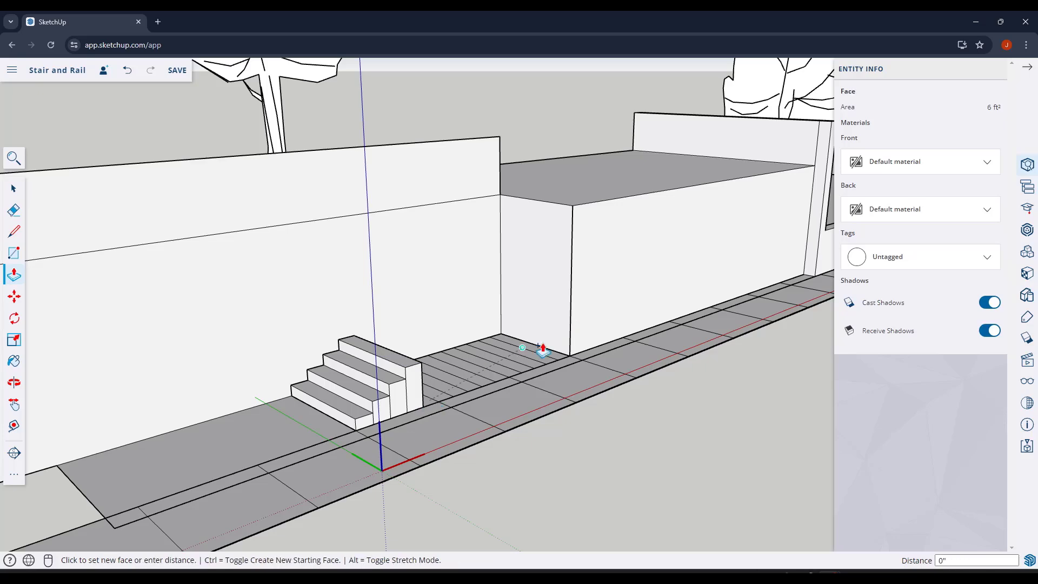
click(569, 323)
key(space)
scroll(368, 411, up, 5)
Try erasing the blocks and side edges, then undo until the block steps are gone.
key(e)
drag(372, 403, 475, 359)
mouse_move(442, 331)
middle_down()
mouse_move(469, 346)
mouse_move(429, 382)
middle_up()
key(ctrl+z)
mouse_move(383, 416)
mouse_down()
mouse_move(461, 357)
mouse_move(465, 369)
mouse_move(317, 385)
mouse_move(432, 375)
mouse_up()
key(o)
scroll(432, 375, down, 5)
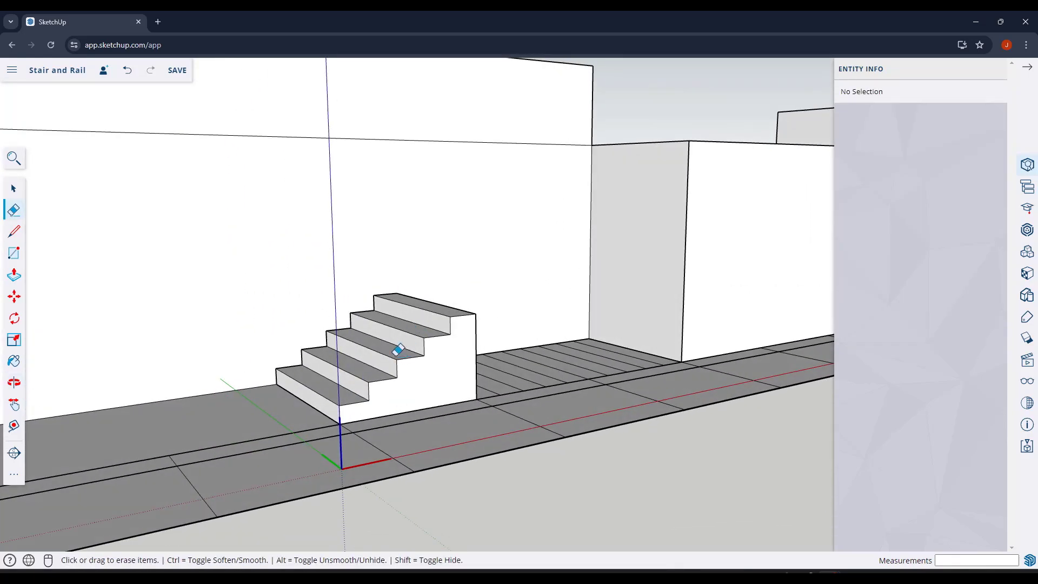
scroll(497, 394, up, 3)
key(space)
key(ctrl+z)
key(ctrl+z)
key(ctrl+z)
key(ctrl+z)
key(ctrl+z)
key(ctrl+z)
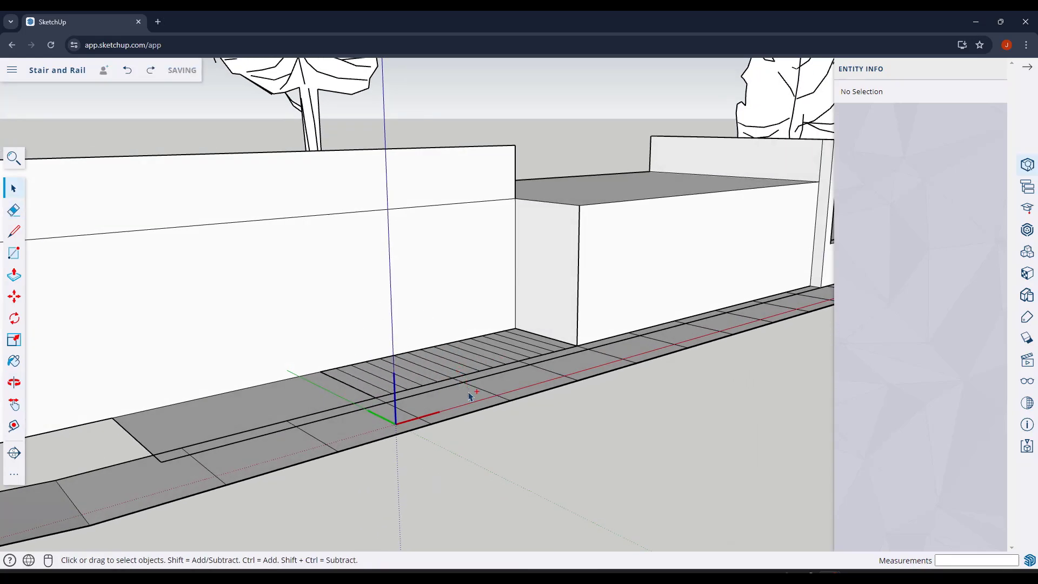
key(ctrl+z)
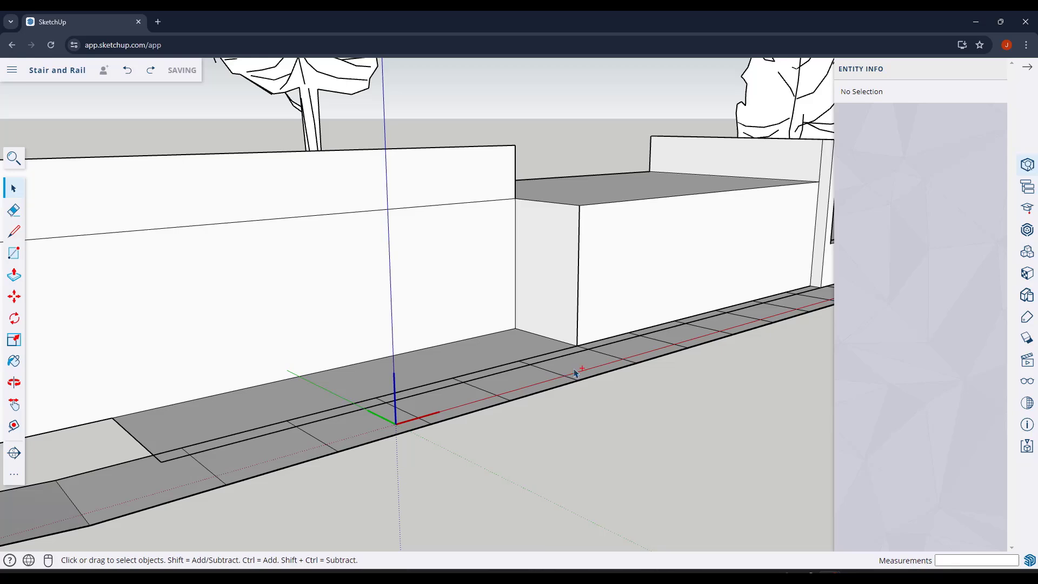
Draw one tread and riser from the upper wall corner.
scroll(585, 208, up, 2)
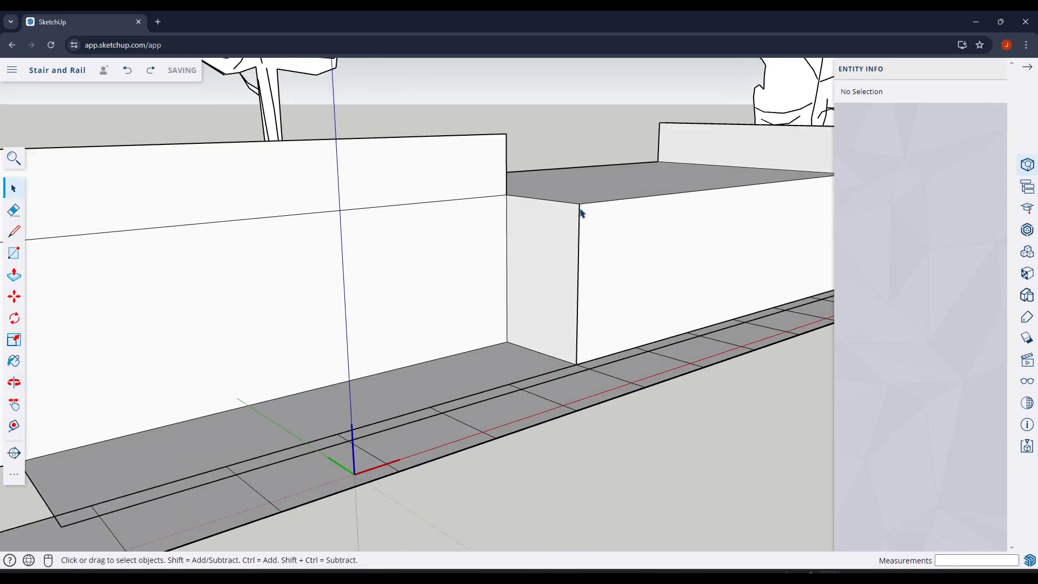
key(l)
scroll(579, 204, up, 3)
click(579, 202)
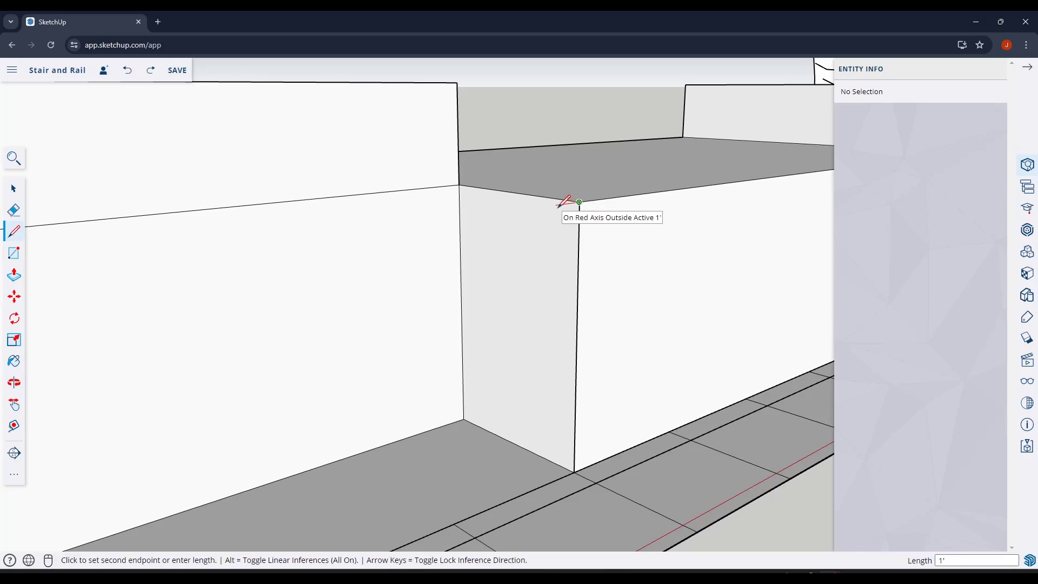
click(555, 205)
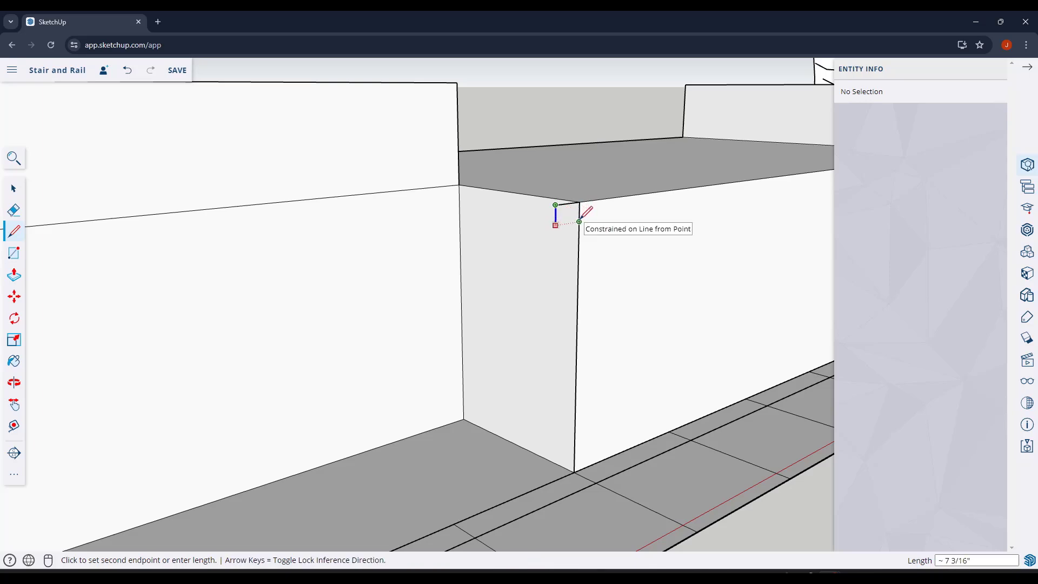
click(579, 222)
Copy the tread and riser down 14 more times (*14) to form the step profile.
key(space)
click(563, 208)
ctrl+click(563, 220)
click(562, 211)
click(562, 206)
ctrl+click(556, 217)
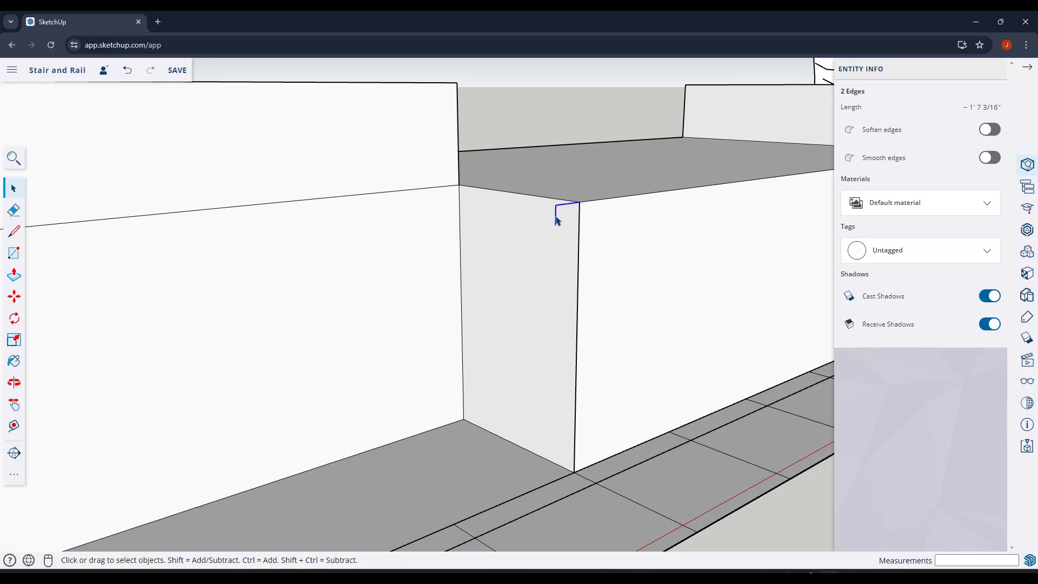
key(m)
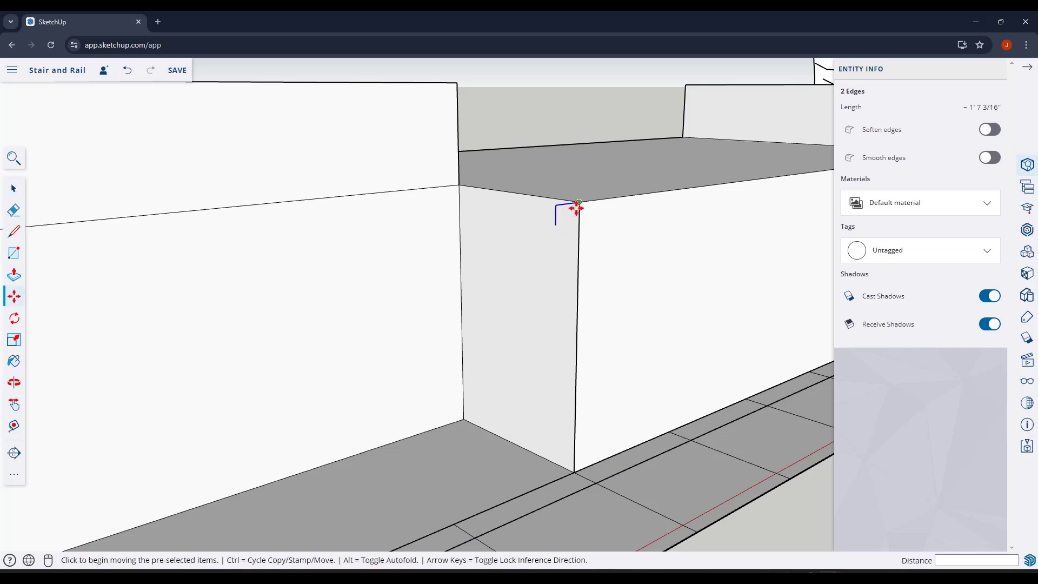
key(ctrl)
click(579, 202)
click(557, 226)
middle_drag(621, 244, 589, 209)
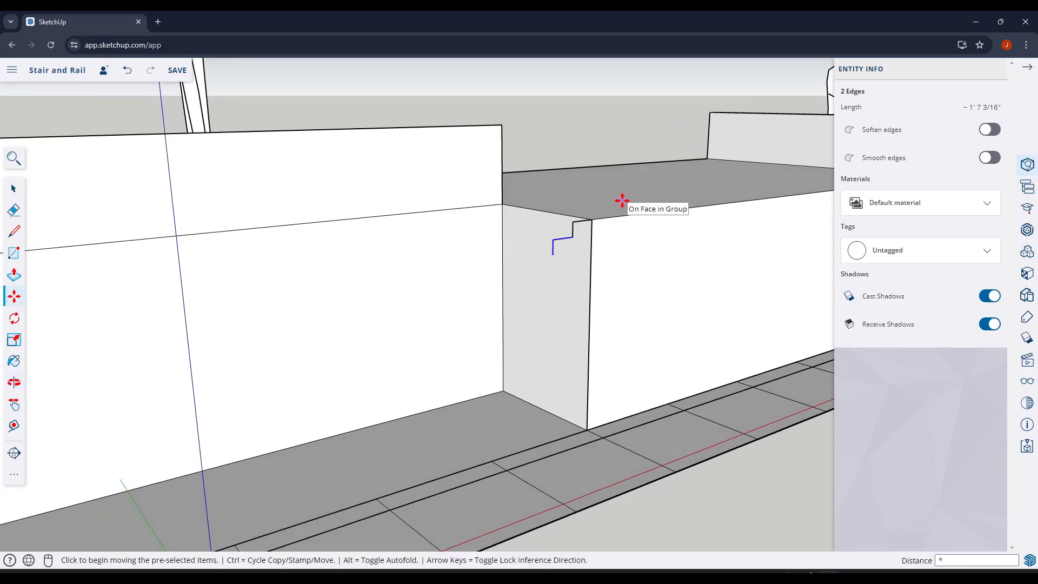
text(*14)
key(Return)
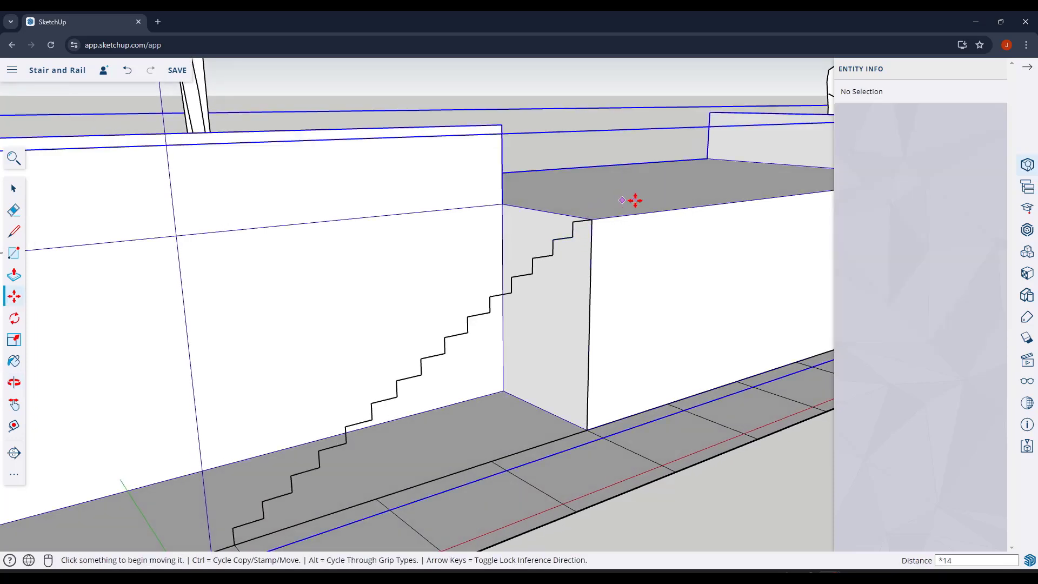
Draw the base line from the bottom step to the wall corner, closing the 72 ft² face.
mouse_move(660, 193)
middle_down()
mouse_move(586, 257)
mouse_move(566, 312)
mouse_move(556, 313)
middle_up()
key(space)
key(l)
click(365, 437)
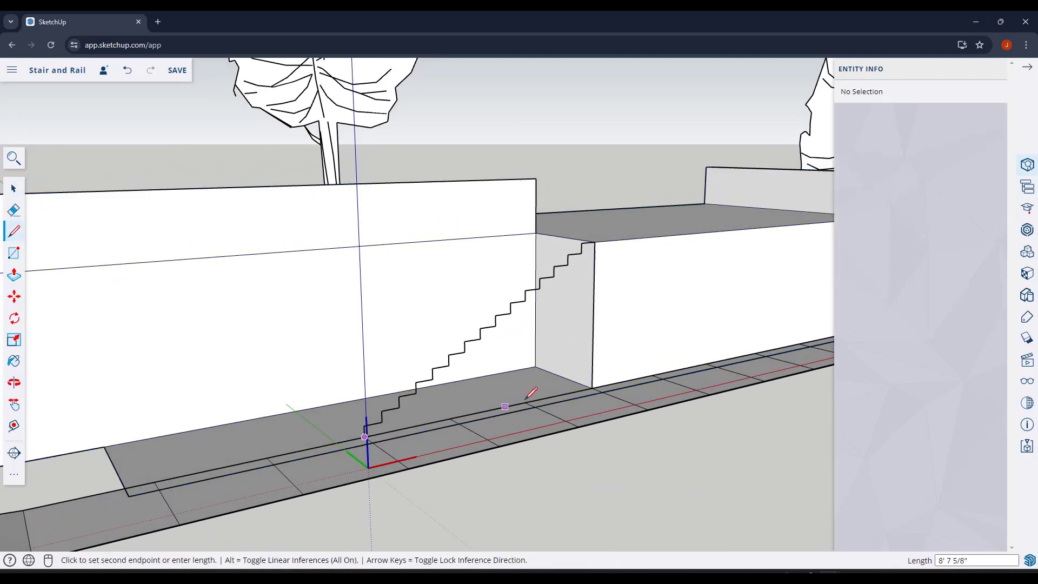
click(593, 388)
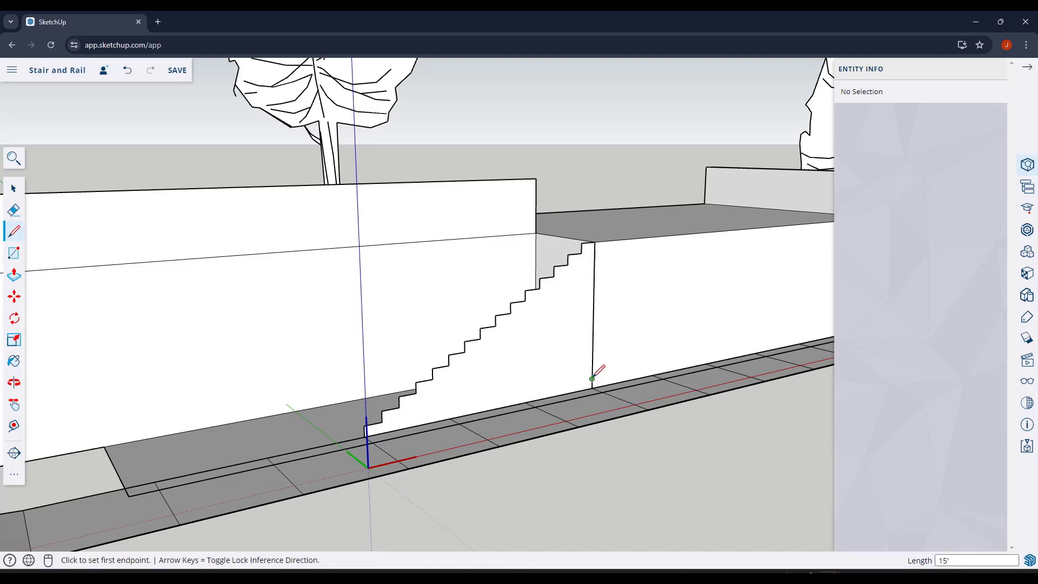
middle_drag(595, 378, 665, 347)
key(space)
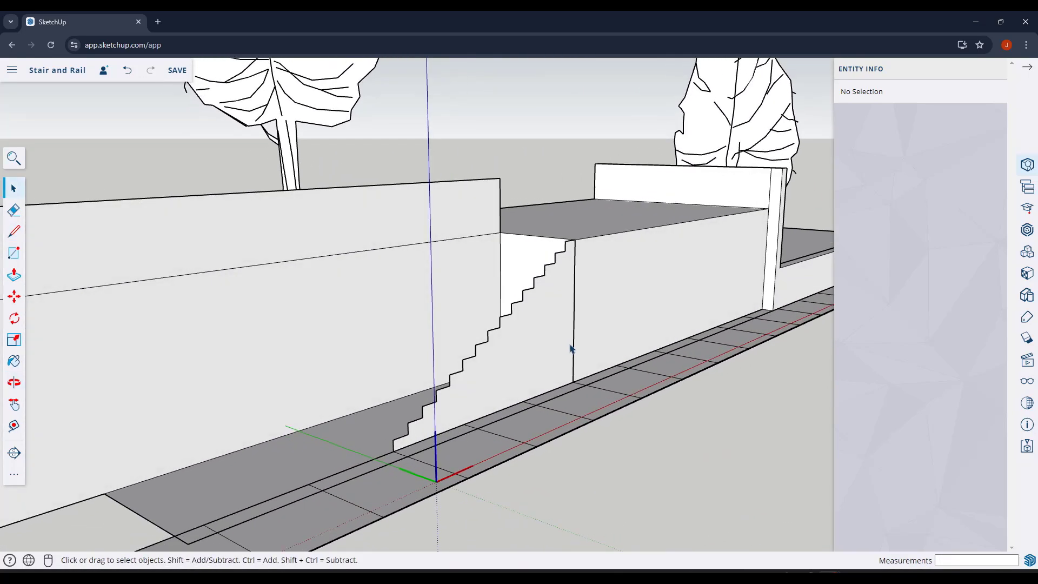
Extrude the stair profile 6' across to the opposite wall into solid 3D steps.
key(p)
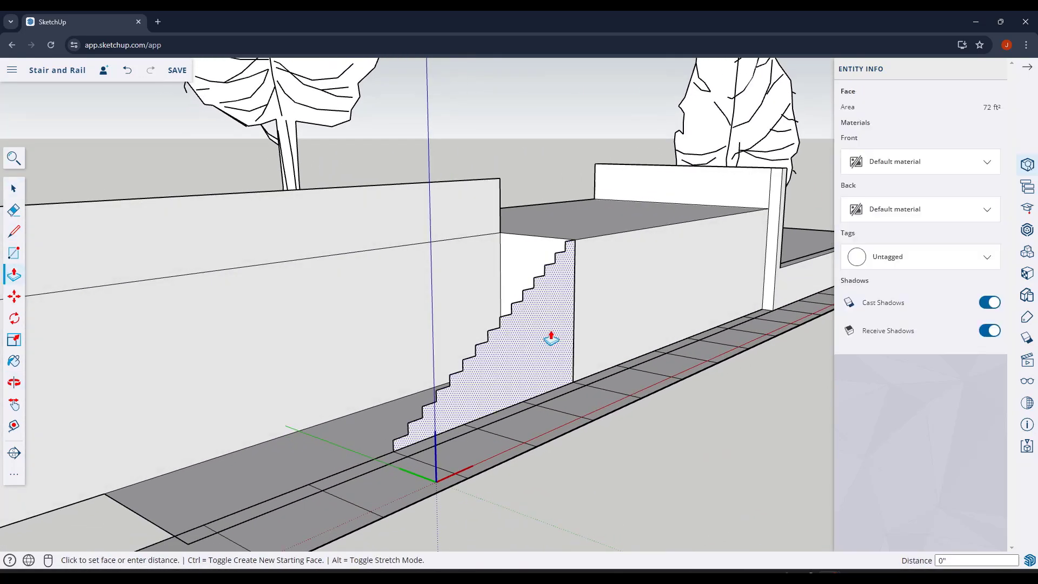
click(551, 338)
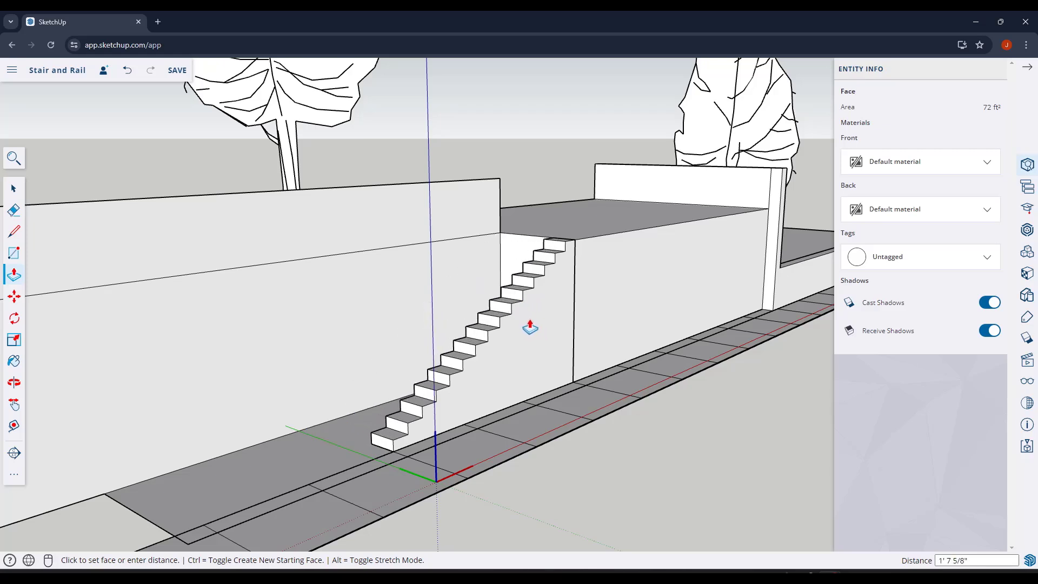
key(ctrl)
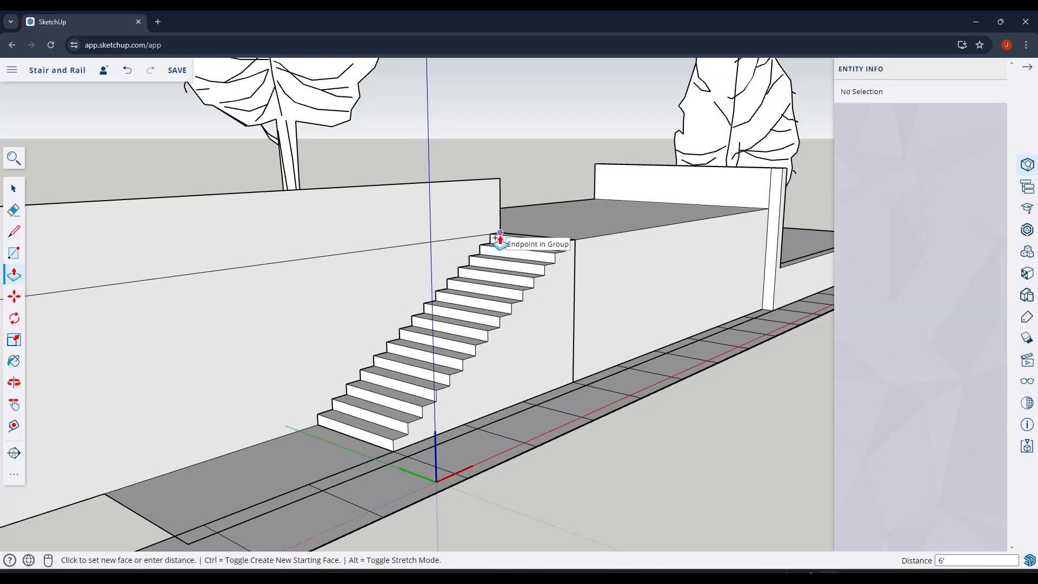
click(500, 238)
middle_drag(575, 324, 388, 321)
key(space)
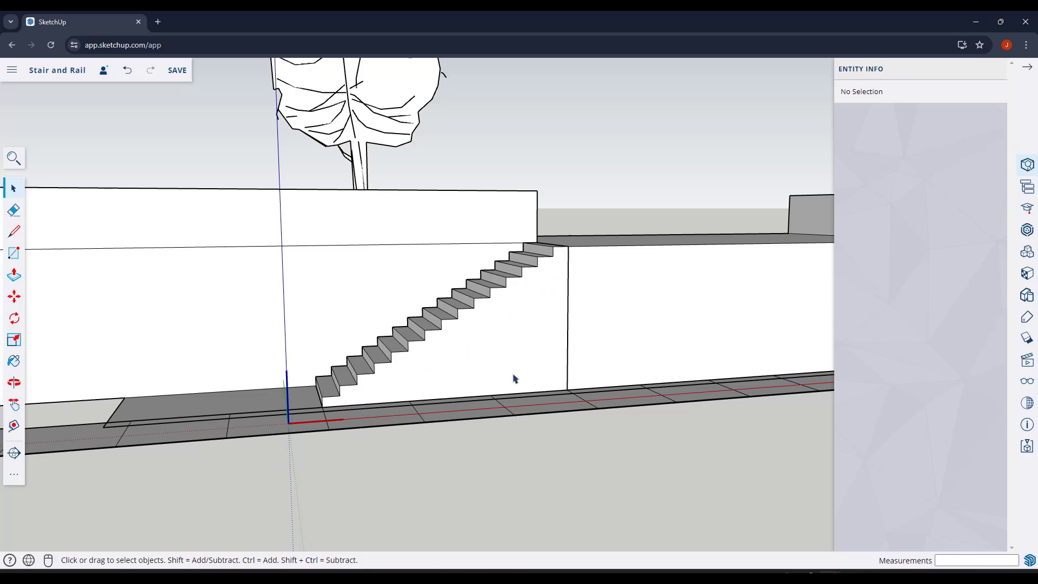
middle_drag(512, 359, 553, 276)
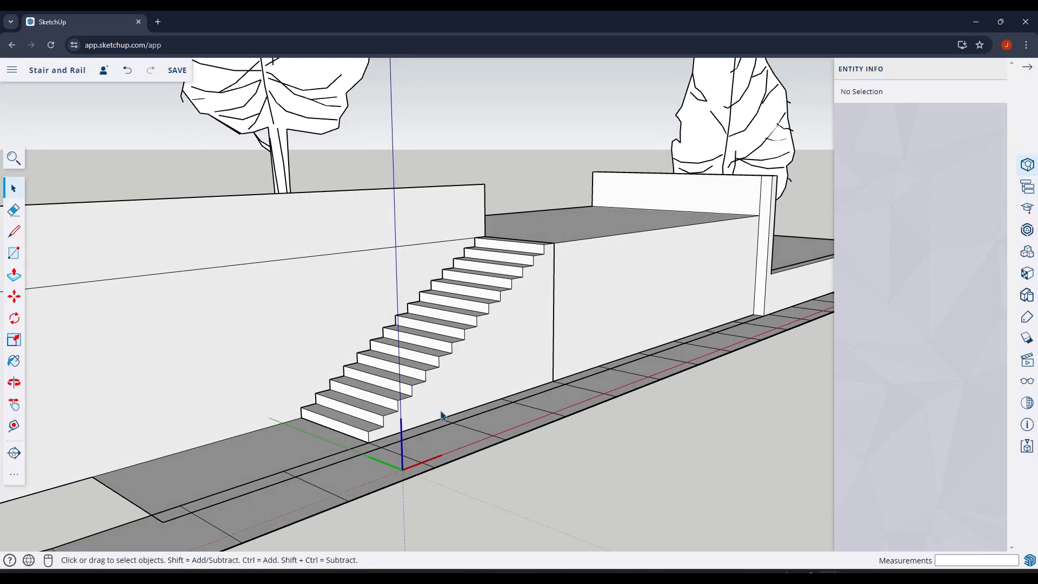
Draw a slope line from the stair's base corner up to the landing corner.
key(l)
scroll(563, 227, up, 3)
click(563, 232)
click(564, 220)
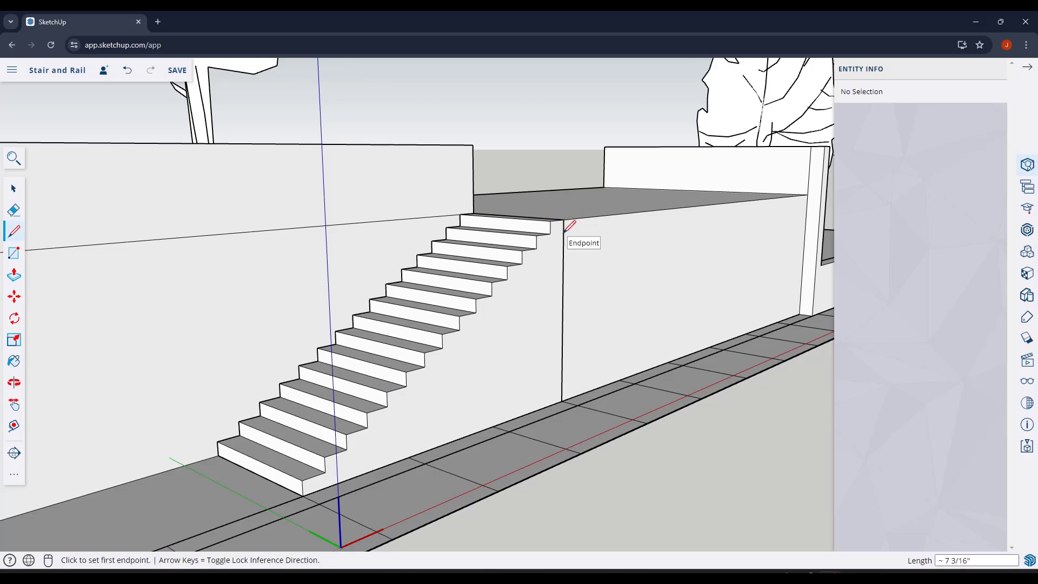
click(303, 495)
click(330, 485)
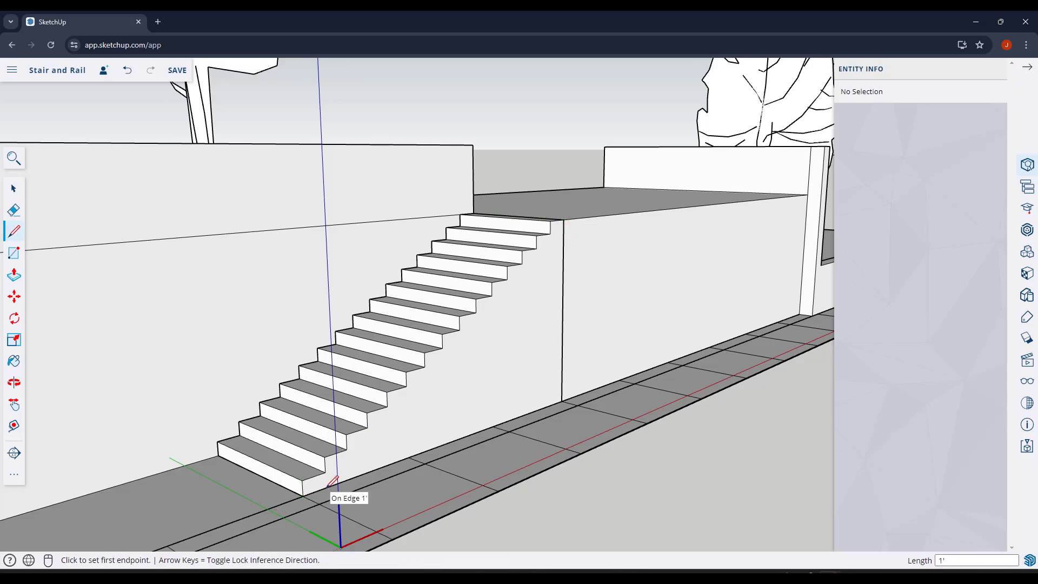
click(326, 487)
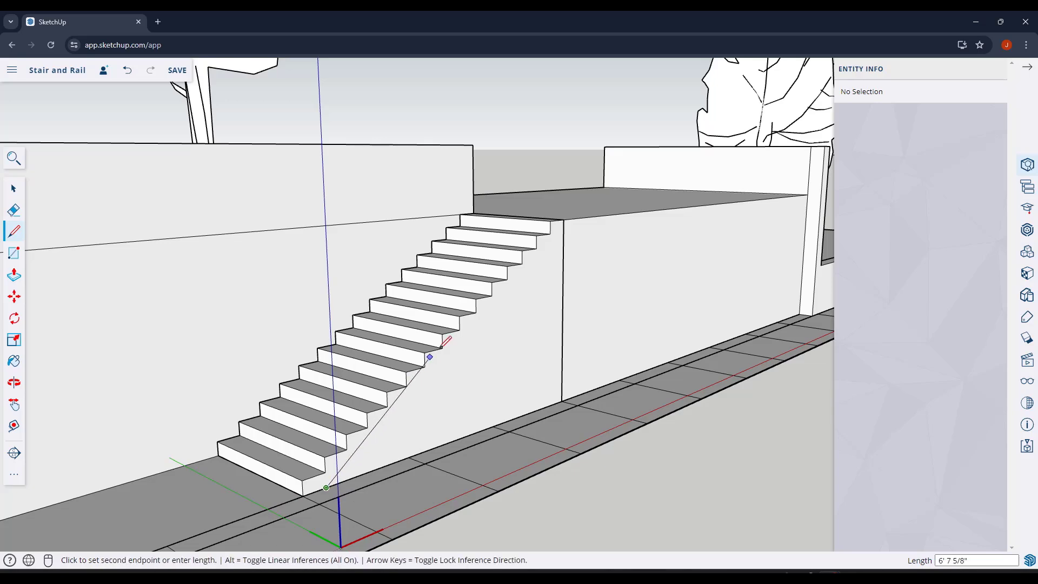
click(563, 232)
key(space)
middle_drag(454, 410, 491, 371)
Push the triangular wedge below the slope 6' away, leaving a sloped underside.
key(p)
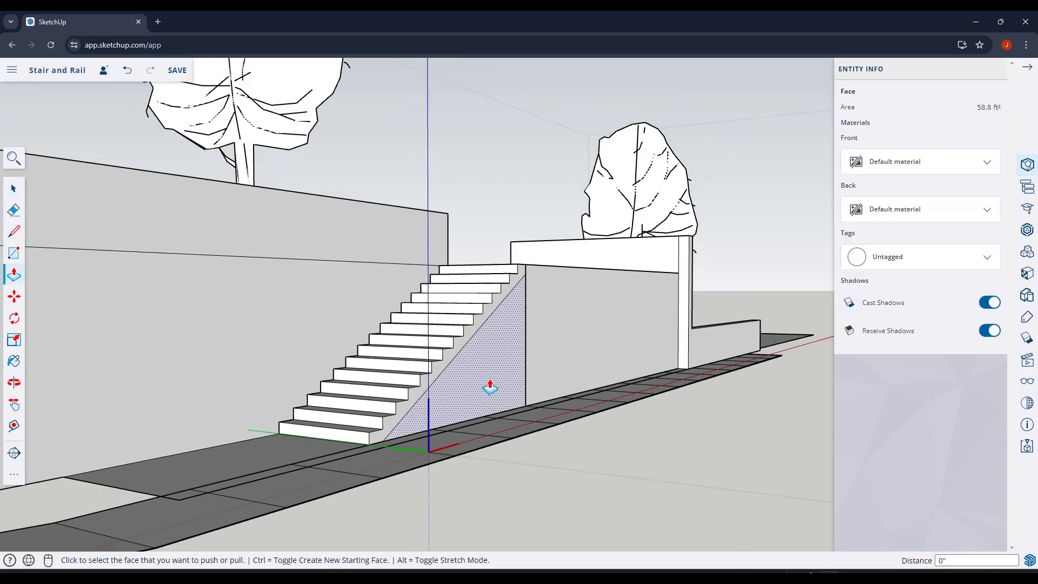
click(490, 387)
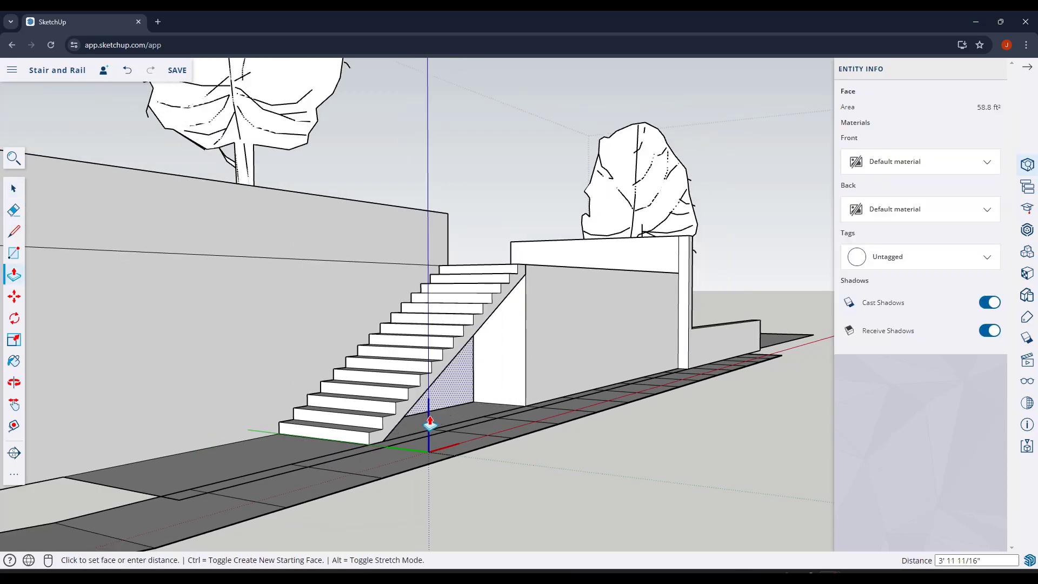
text(6)
key(Return)
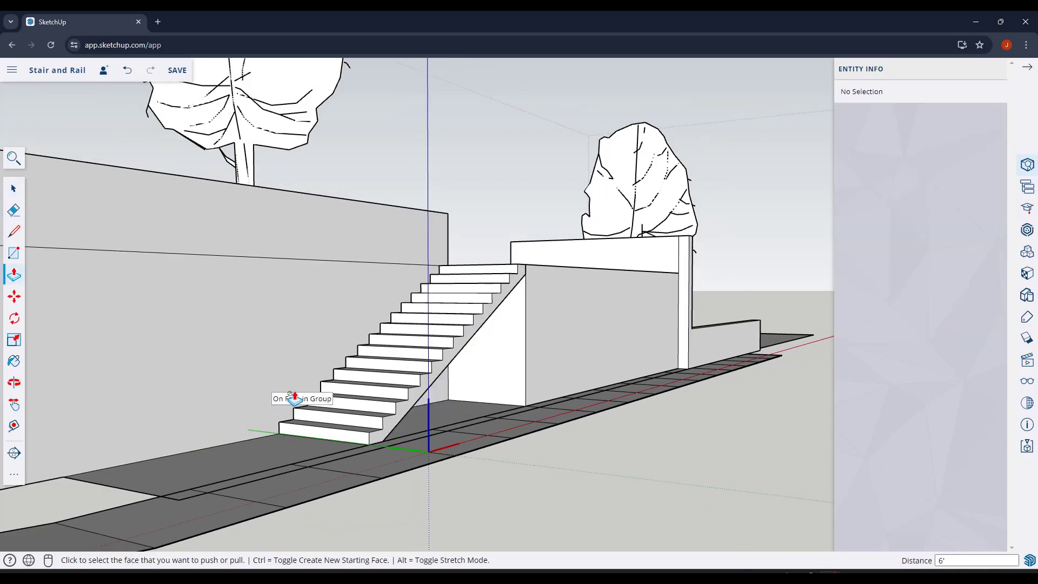
middle_drag(386, 402, 447, 374)
key(space)
key(p)
click(455, 361)
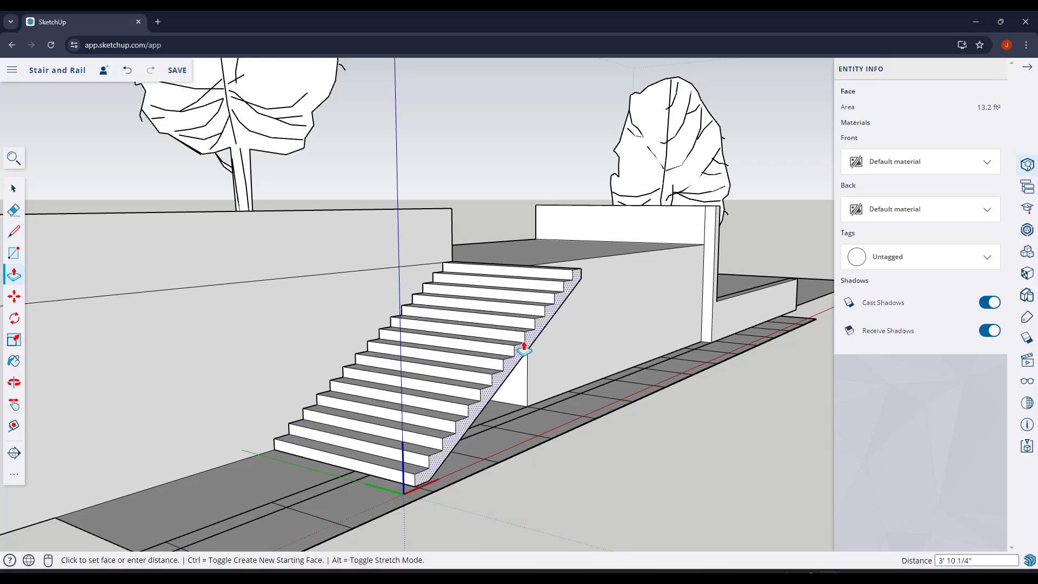
key(Escape)
key(space)
Select all of the stair geometry and make it a single group.
key(o)
drag(531, 359, 458, 387)
key(space)
triple_click(418, 378)
right_click(417, 377)
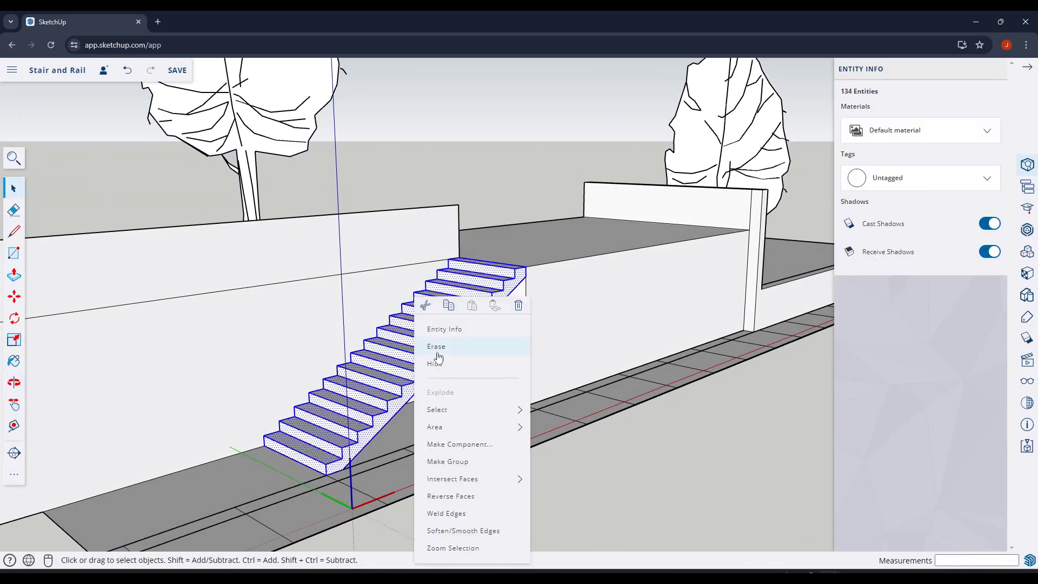
click(456, 462)
Open the stair group for editing, exit it, and select the stair apart from the walls.
key(o)
drag(597, 355, 586, 310)
key(space)
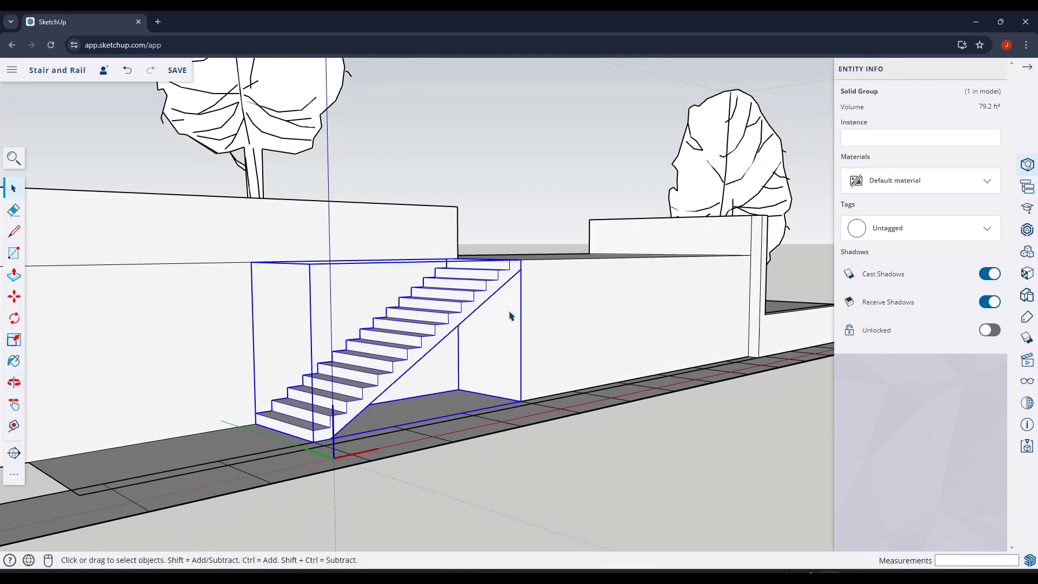
double_click(483, 300)
key(e)
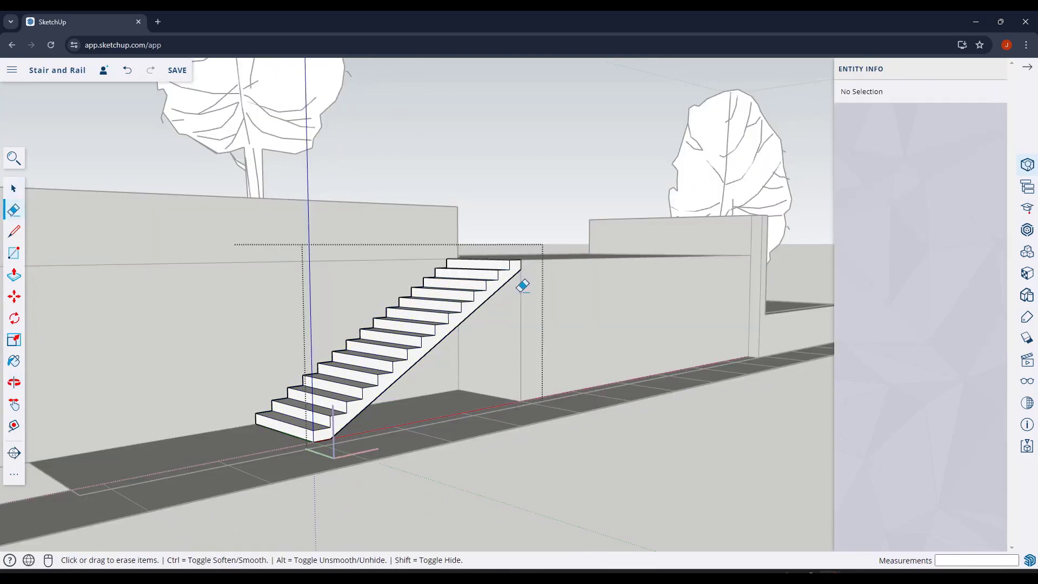
key(space)
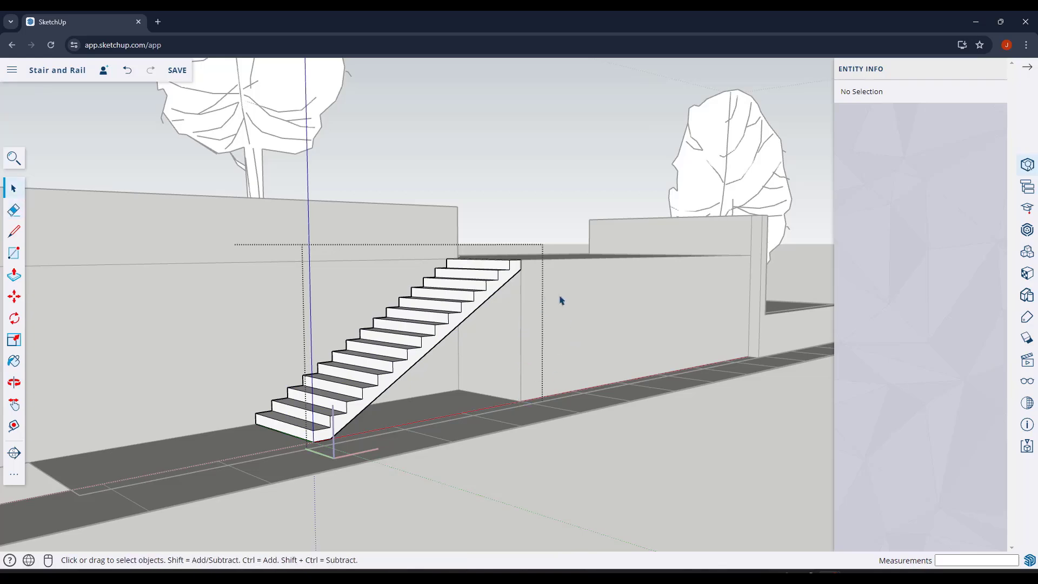
click(560, 300)
click(522, 289)
click(513, 279)
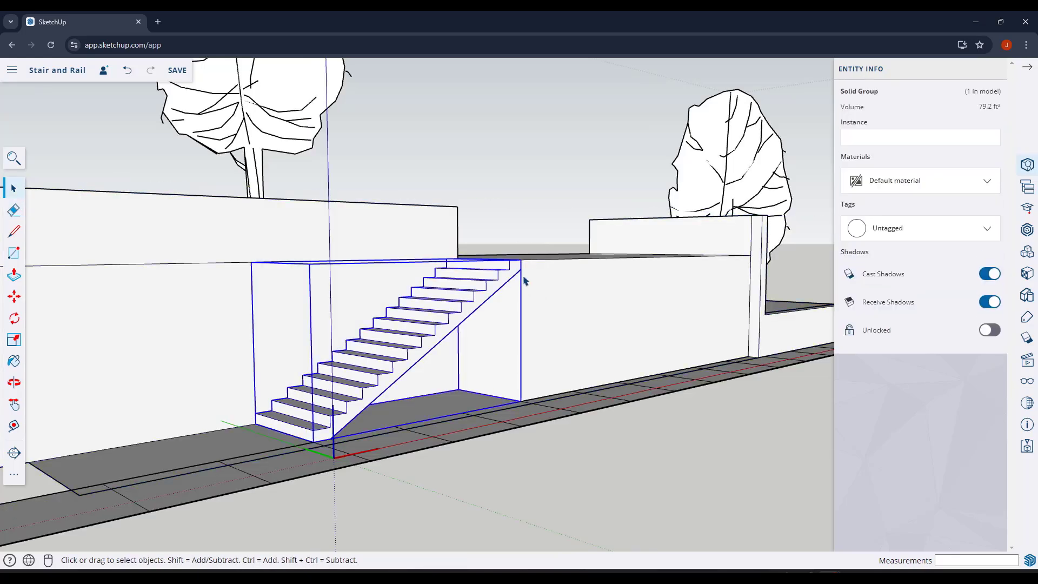
Orbit and zoom around to inspect the grouped 79.2 ft³ stair.
middle_drag(522, 278, 457, 366)
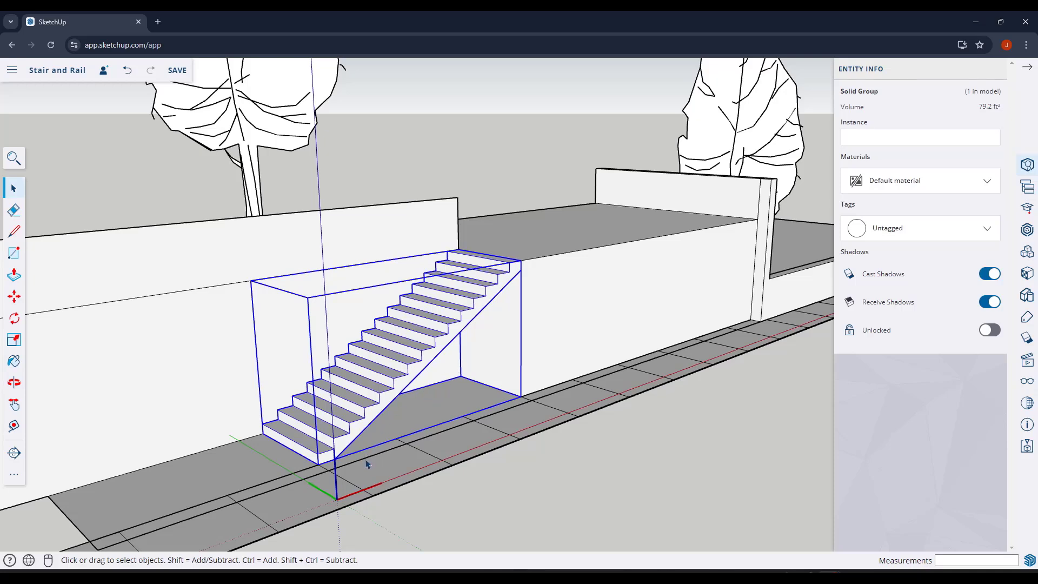
middle_drag(377, 447, 380, 382)
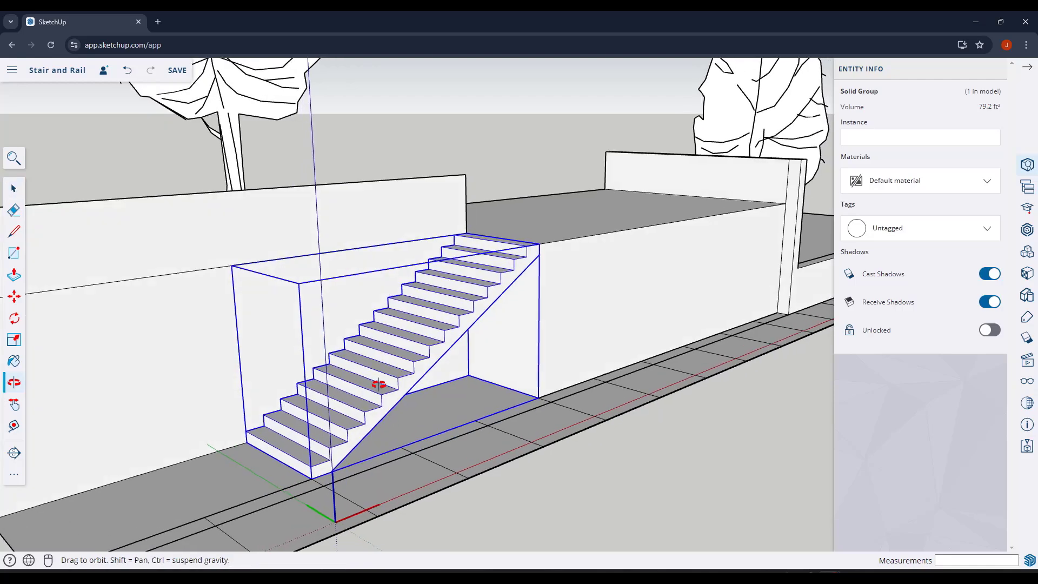
scroll(368, 425, up, 3)
scroll(381, 371, down, 3)
scroll(371, 407, up, 1)
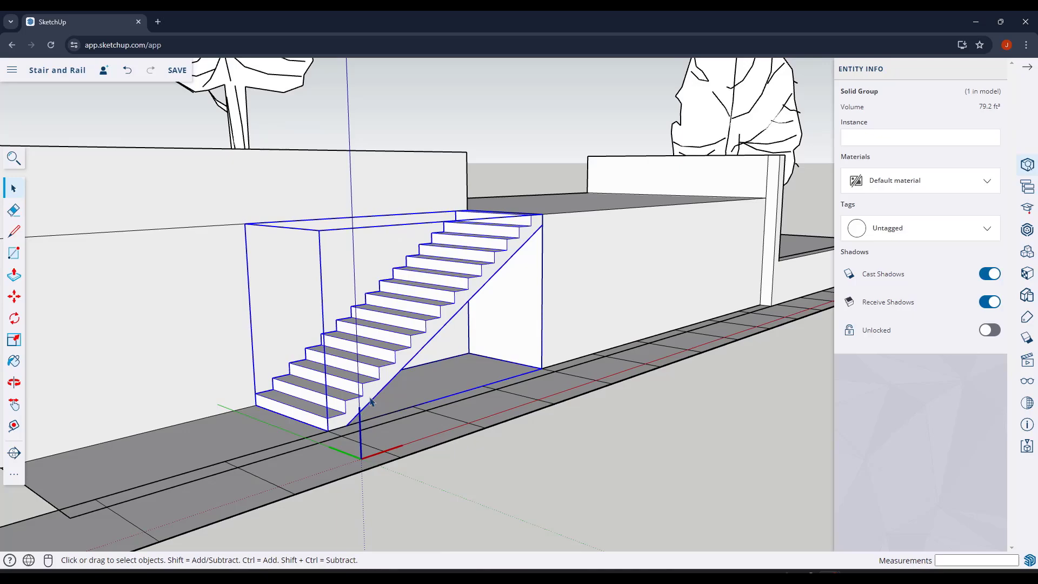
middle_drag(412, 385, 419, 409)
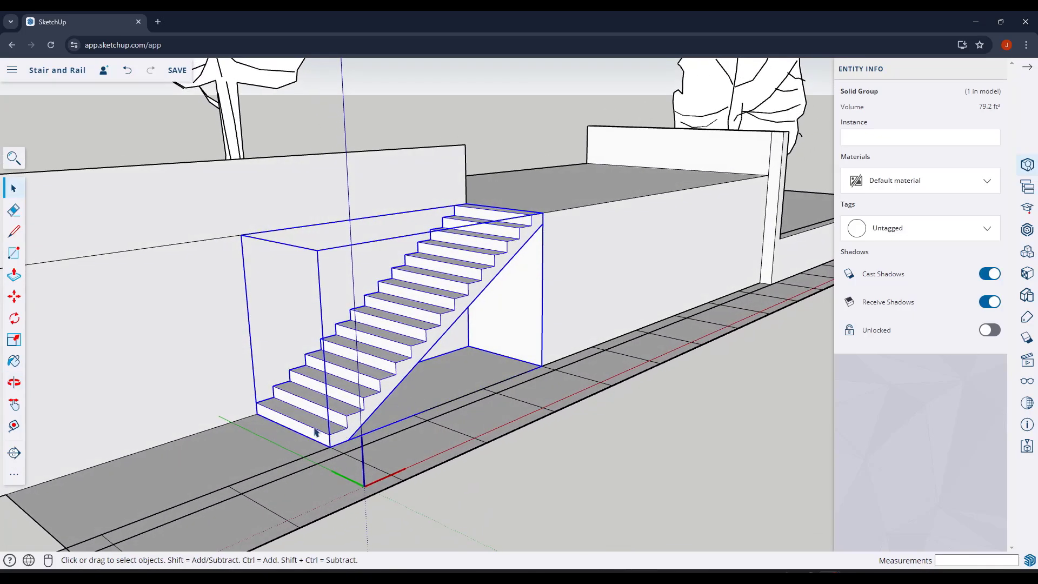
scroll(341, 433, up, 2)
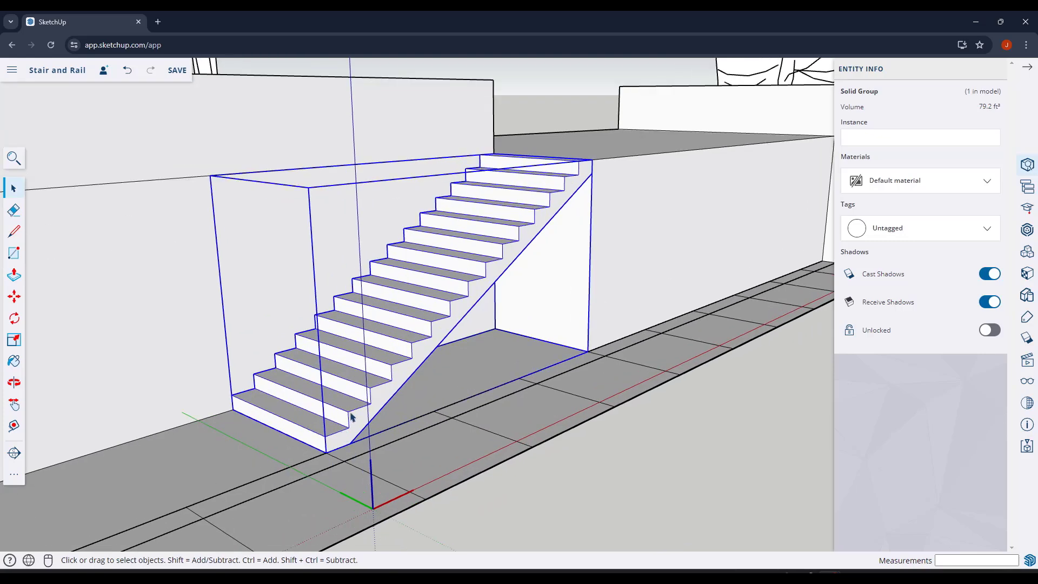
Start a short line at the bottom tread's edge and zoom in on the lower stairs.
scroll(351, 416, up, 4)
key(l)
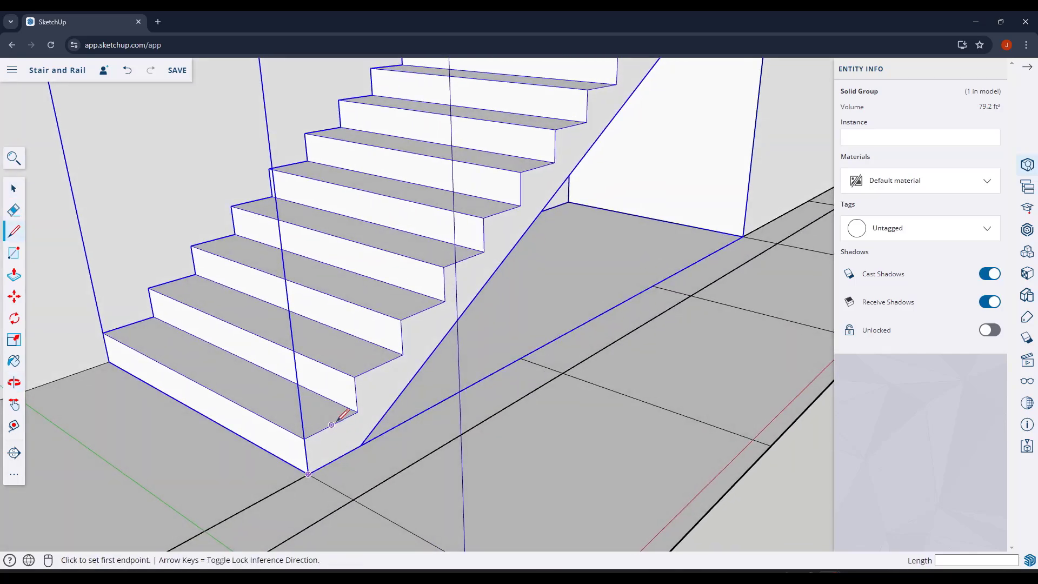
click(332, 423)
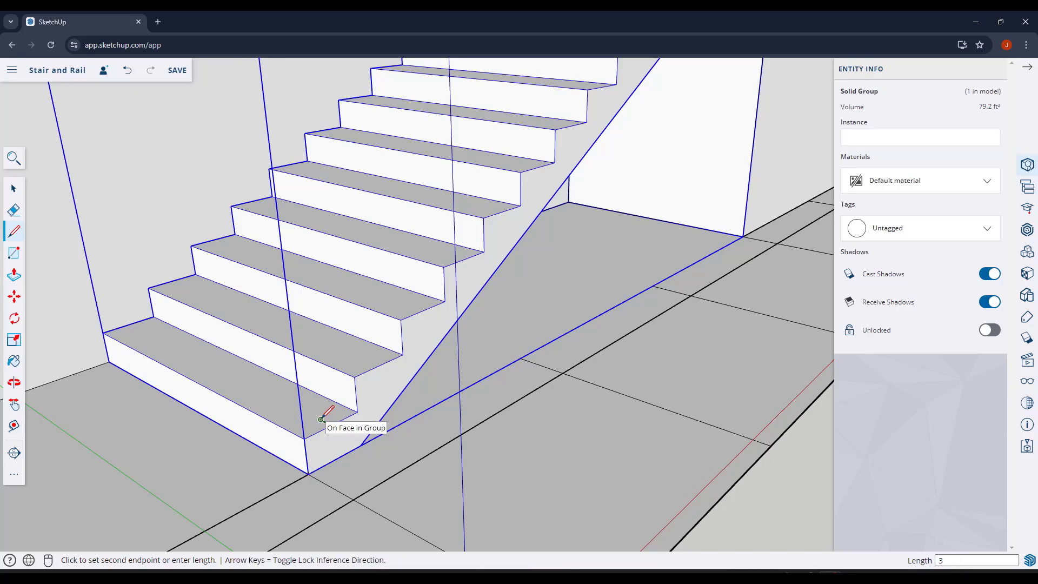
key(space)
scroll(324, 424, up, 3)
mouse_move(326, 424)
middle_down()
mouse_move(335, 437)
mouse_move(328, 426)
middle_up()
scroll(324, 421, up, 2)
Draw a 1-inch-radius circle on the bottom tread, replacing a half-inch attempt.
key(c)
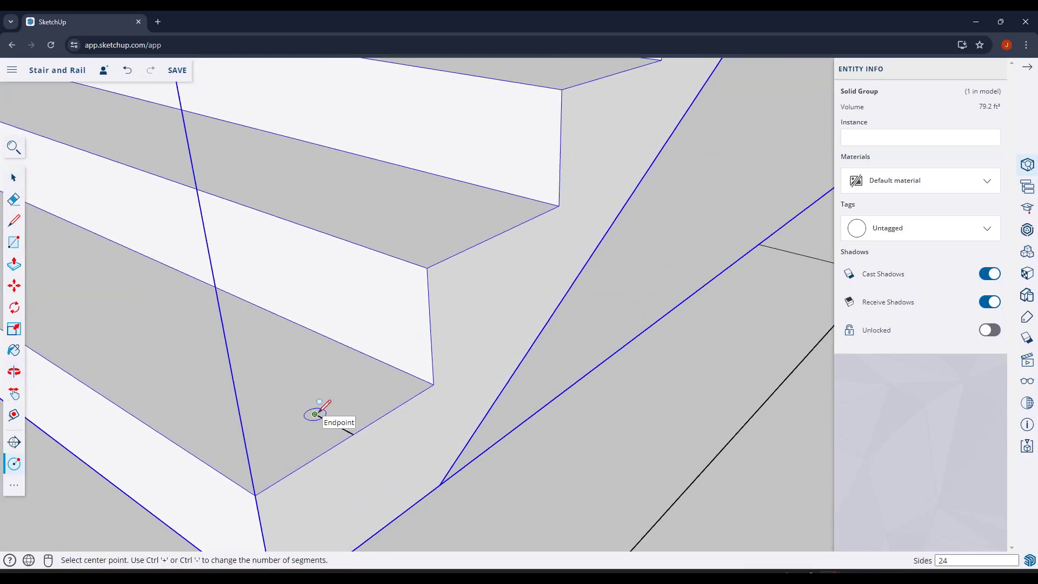
click(314, 414)
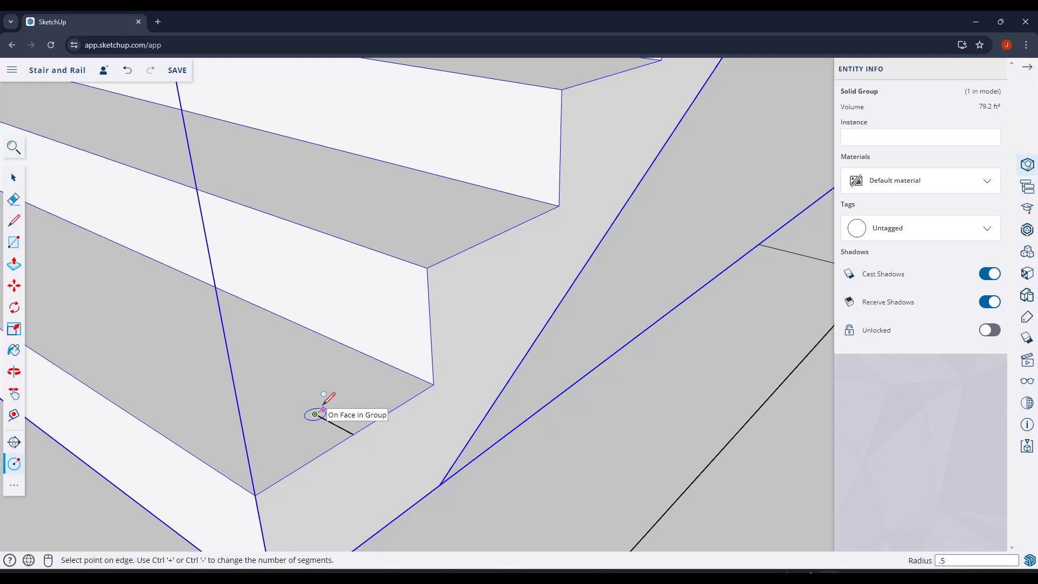
key(Return)
key(space)
key(ctrl+z)
key(c)
click(316, 414)
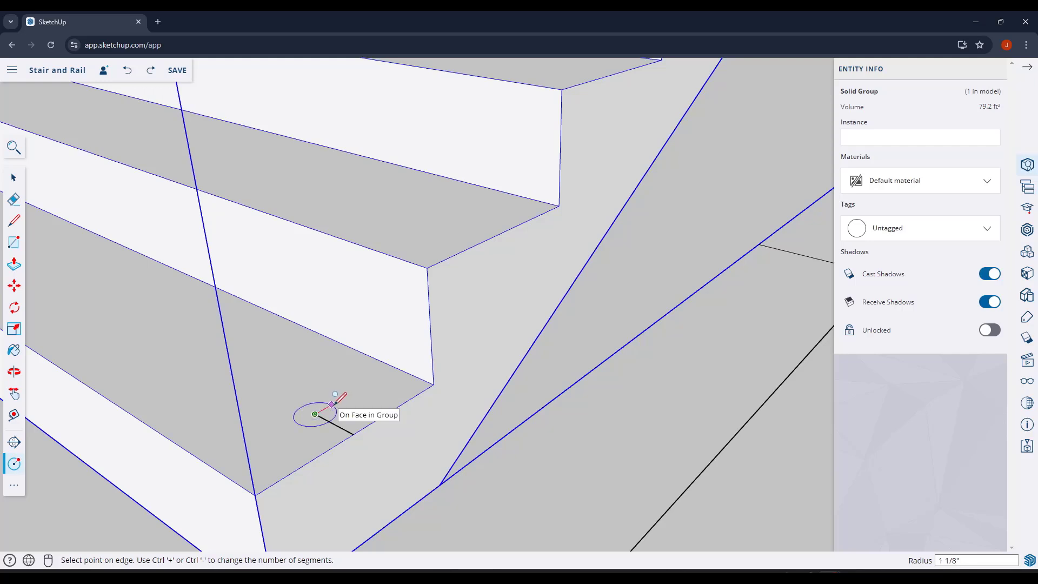
text(1)
key(Return)
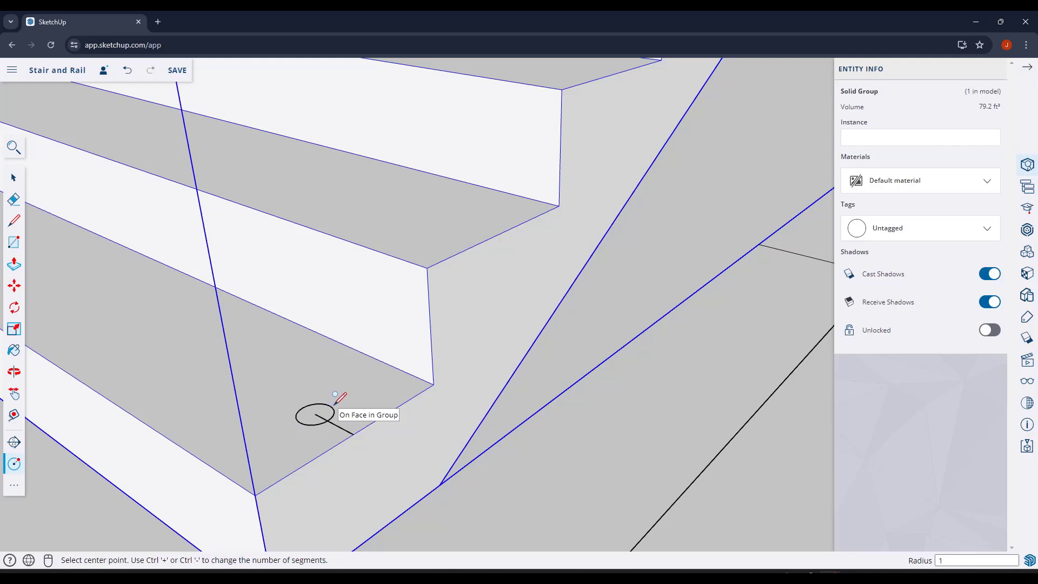
Box-select the circle together with its short line.
key(space)
key(e)
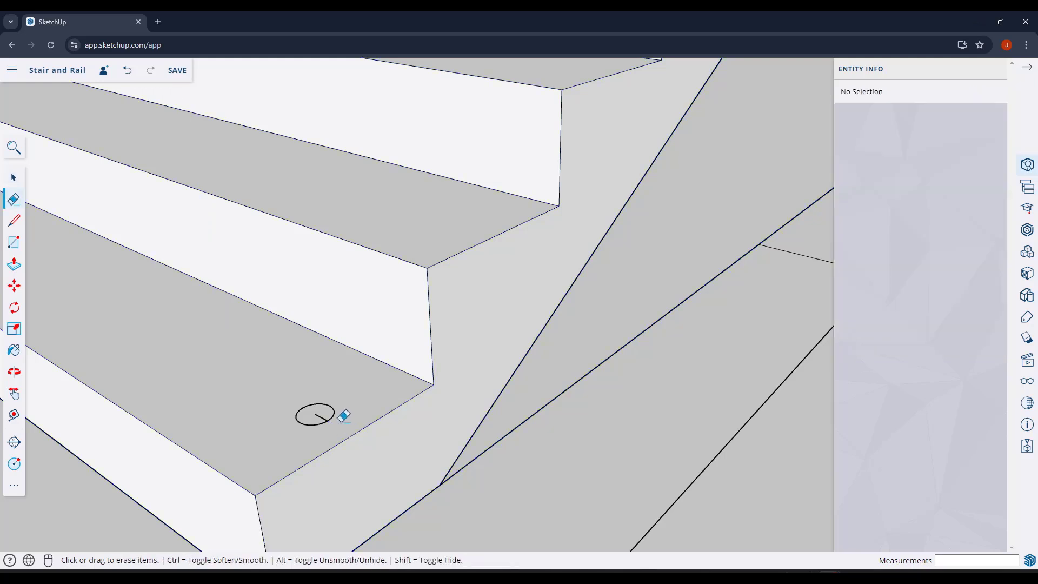
key(ctrl+z)
key(space)
scroll(292, 393, down, 2)
drag(290, 391, 372, 461)
scroll(388, 445, down, 2)
Copy the circle from the bottom tread up to the top step.
key(m)
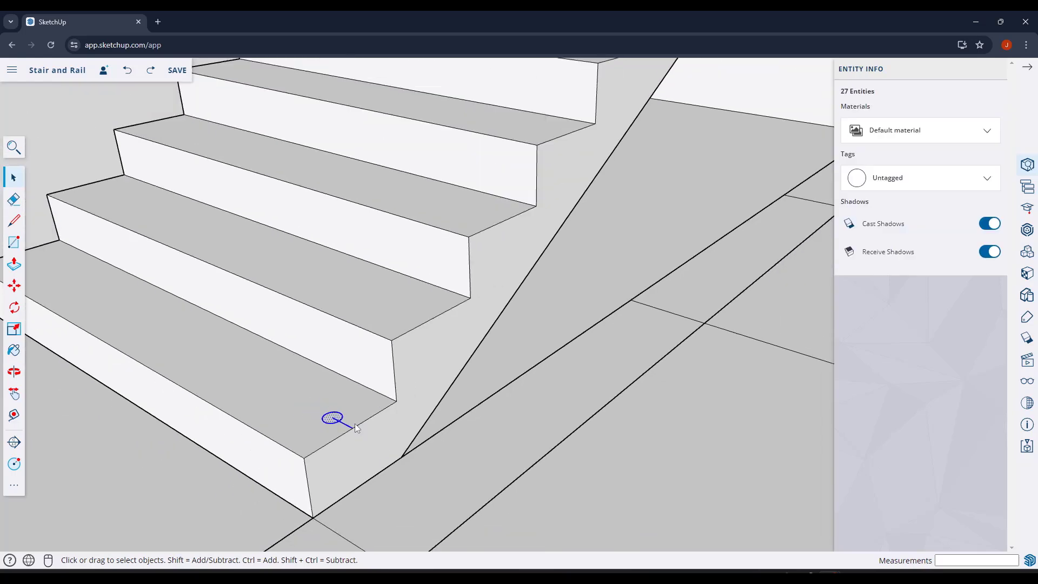
click(354, 431)
key(ctrl)
scroll(352, 418, down, 5)
middle_drag(596, 110, 537, 215)
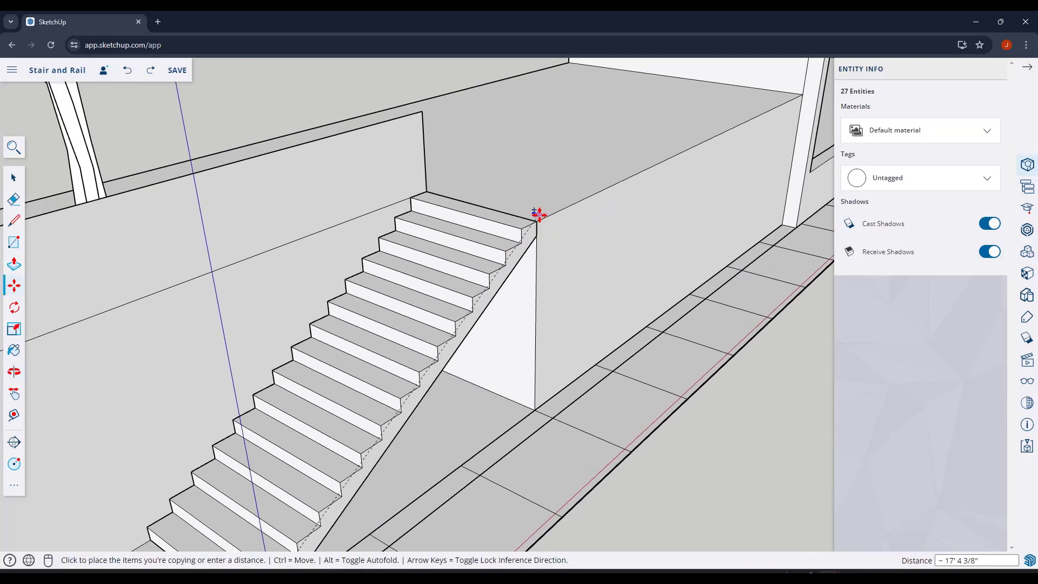
scroll(537, 215, up, 3)
click(527, 233)
key(space)
scroll(525, 234, up, 2)
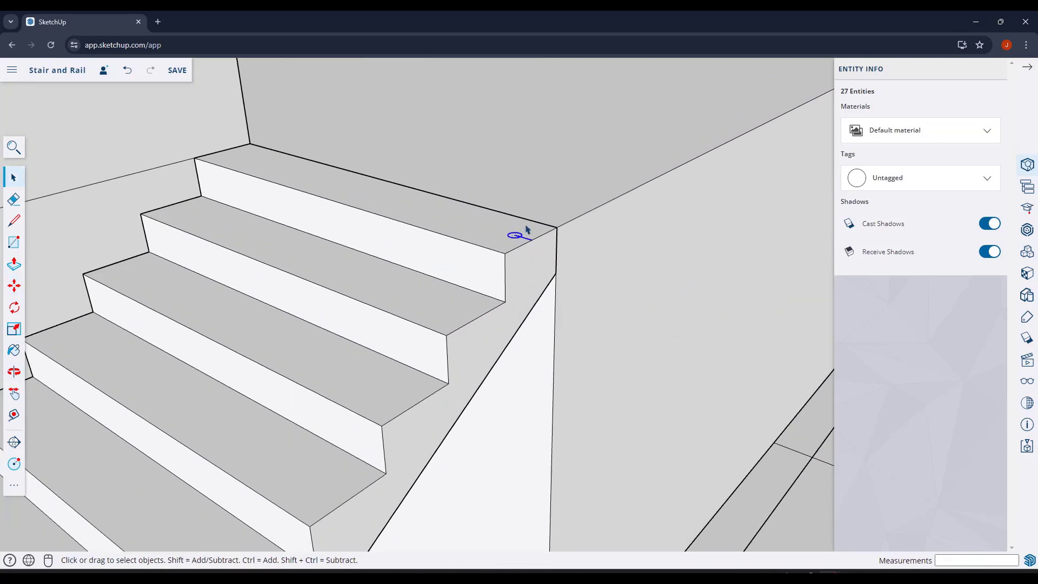
scroll(518, 242, down, 4)
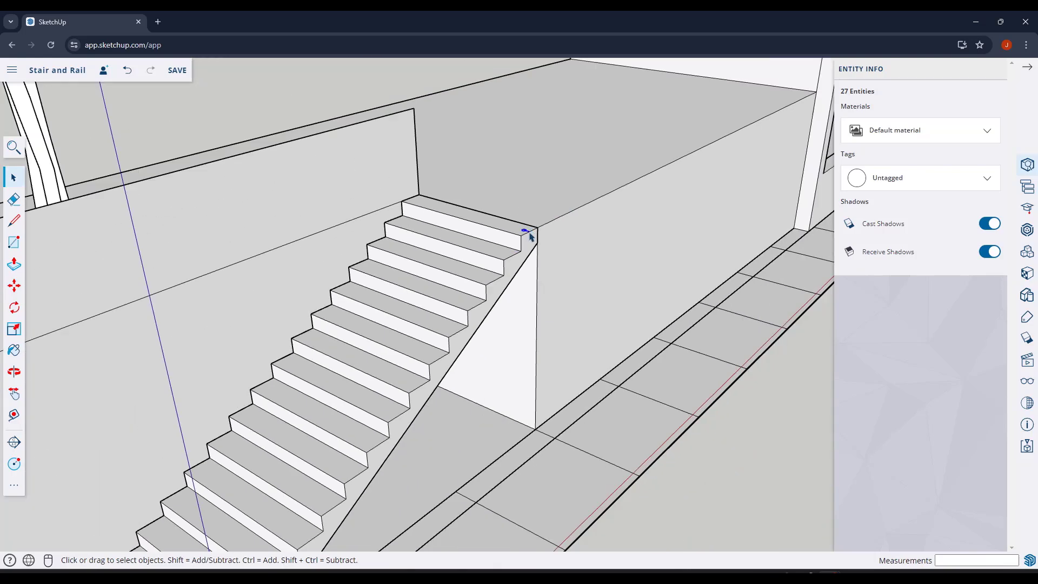
scroll(529, 235, up, 6)
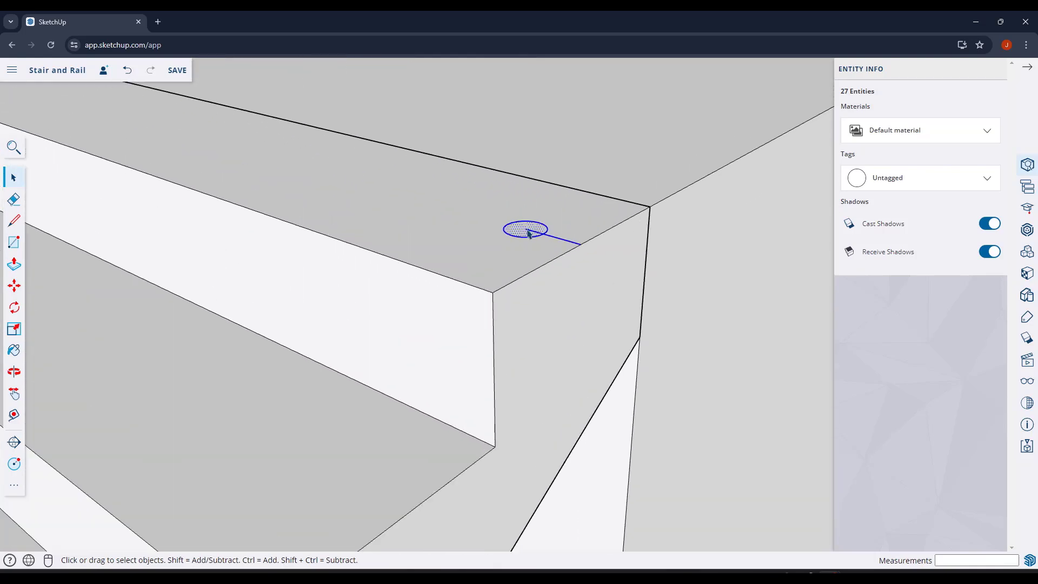
Draw a 3'6" vertical post line up from the top-step circle.
key(l)
click(527, 230)
scroll(527, 229, down, 5)
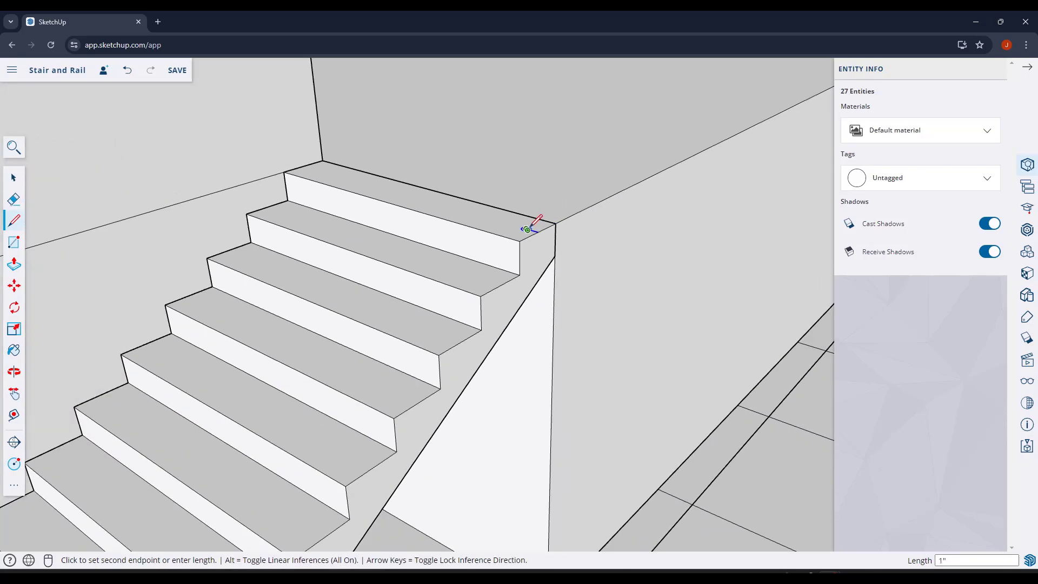
middle_drag(537, 97, 516, 172)
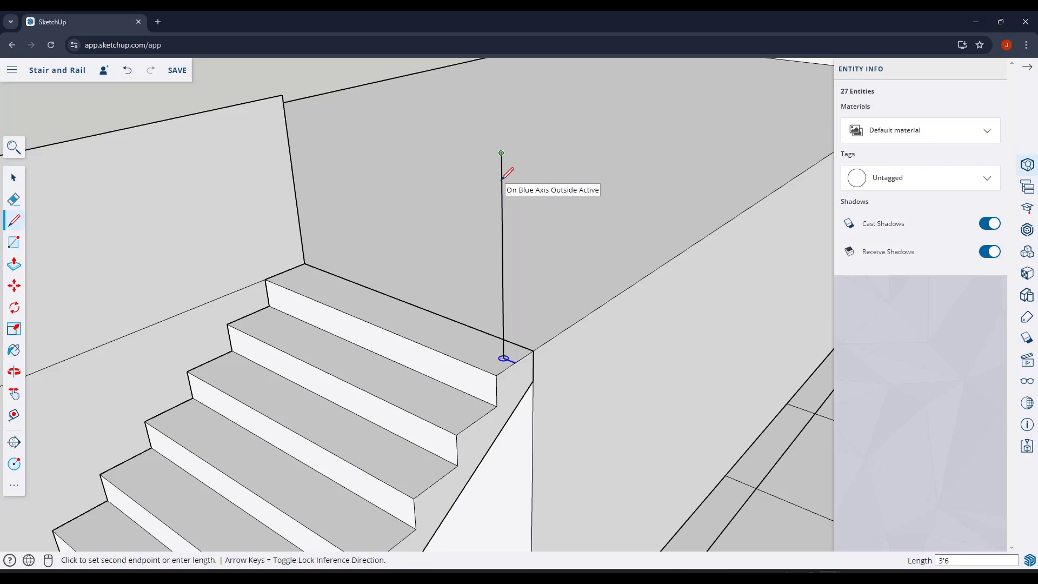
key(Return)
key(space)
middle_drag(591, 232, 614, 175)
scroll(614, 176, down, 10)
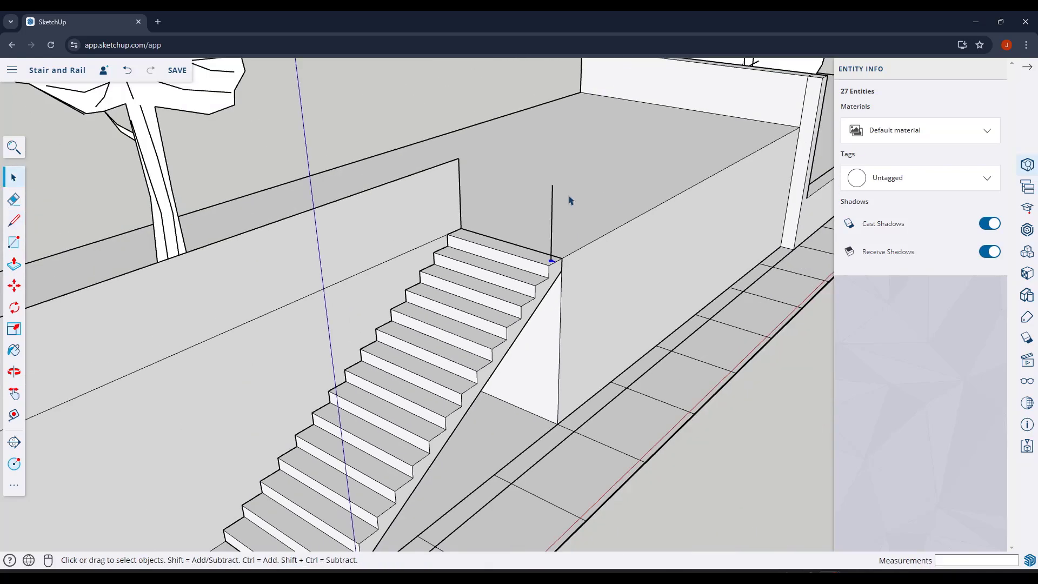
scroll(498, 236, up, 10)
Draw a tall vertical edge from the bottom-step circle's centre, then select that circle.
key(l)
scroll(498, 221, up, 5)
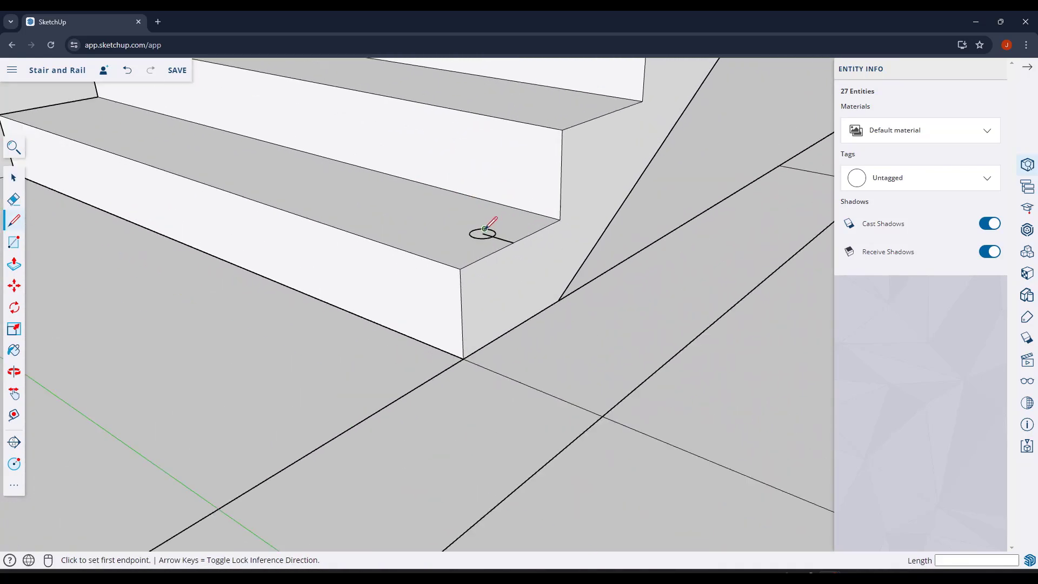
click(482, 233)
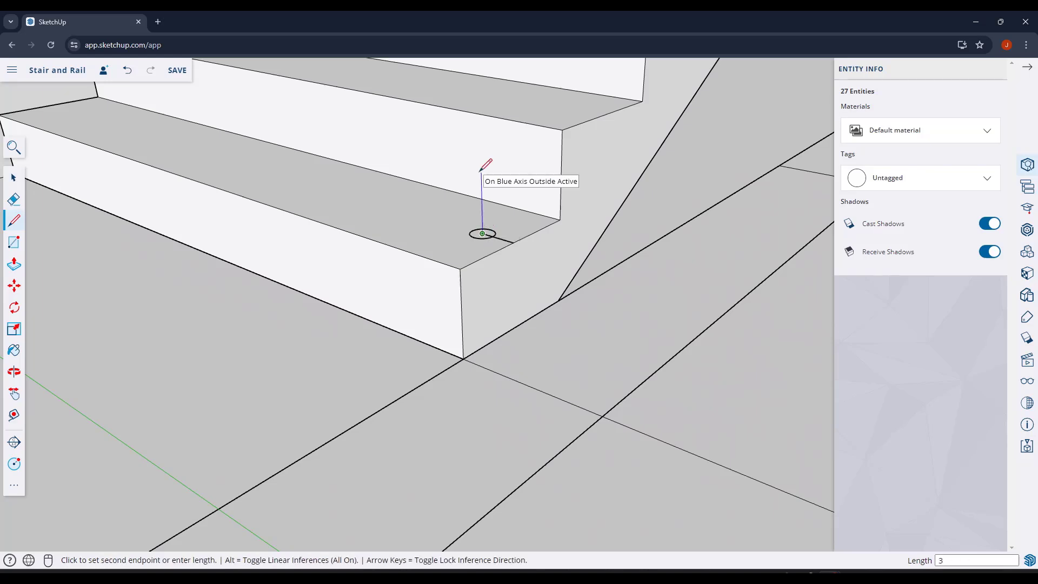
key(Return)
middle_drag(487, 167, 497, 254)
key(e)
scroll(496, 251, up, 2)
key(space)
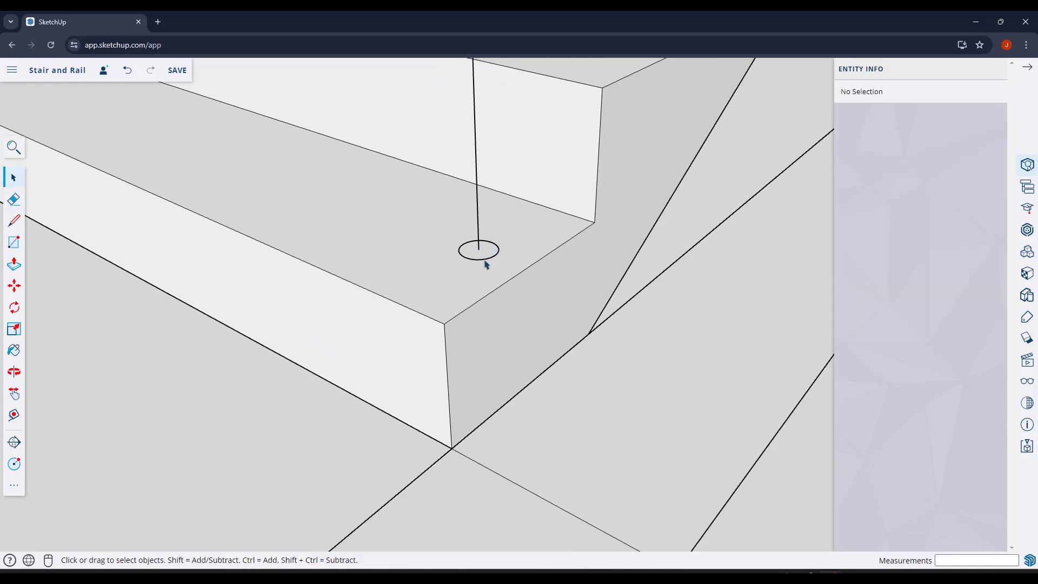
click(476, 257)
scroll(457, 324, down, 3)
mouse_move(456, 324)
middle_down()
mouse_move(460, 257)
mouse_move(338, 153)
mouse_move(426, 220)
middle_up()
Draw the sloped rail line joining the tops of the two vertical edges.
key(l)
click(461, 228)
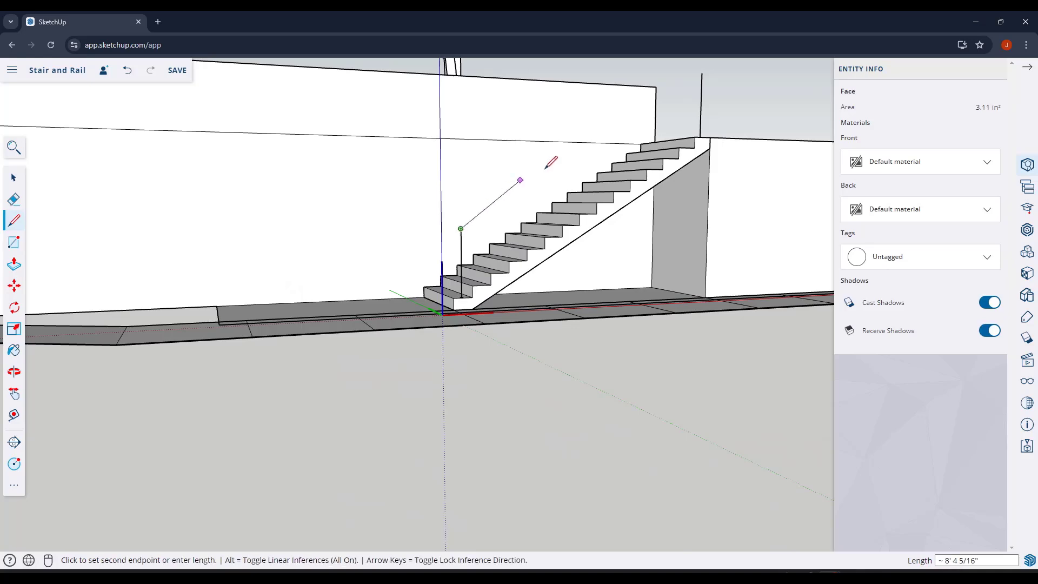
click(702, 73)
key(space)
middle_drag(516, 255, 694, 137)
Select the top vertical, sloped and bottom vertical rail edges as the path.
click(684, 112)
shift+click(666, 90)
shift+click(469, 240)
middle_drag(522, 266, 600, 185)
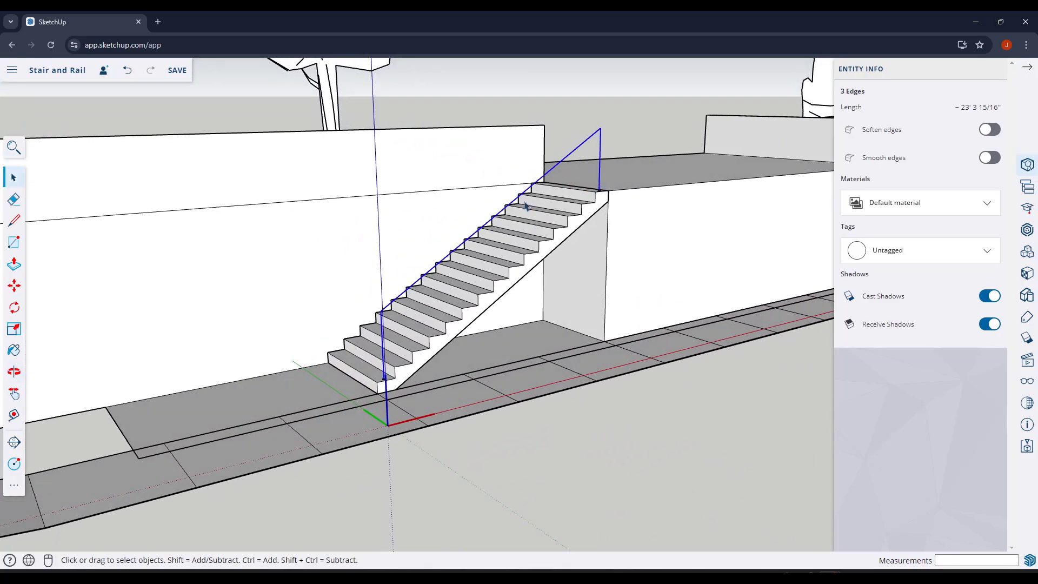
scroll(373, 390, up, 5)
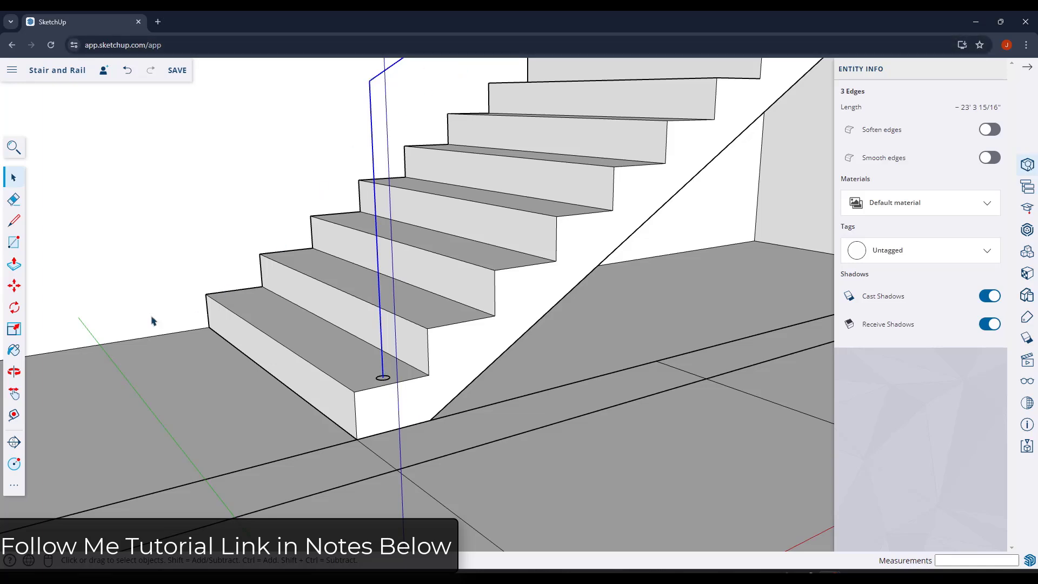
Sweep the bottom-step circle along the path with Follow Me to form the pipe handrail.
click(15, 488)
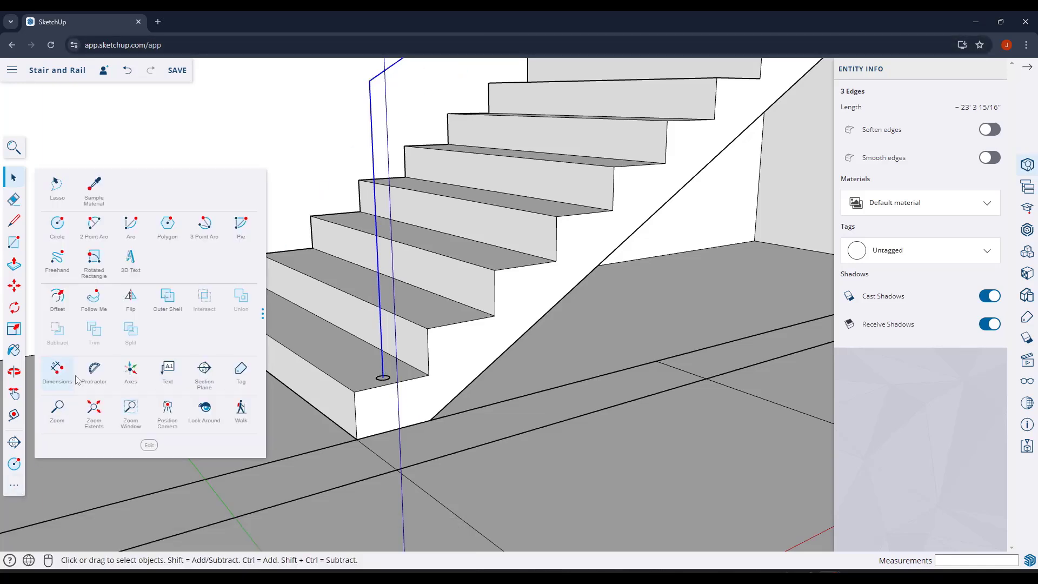
click(94, 304)
middle_drag(393, 354, 394, 375)
scroll(384, 381, up, 5)
click(385, 383)
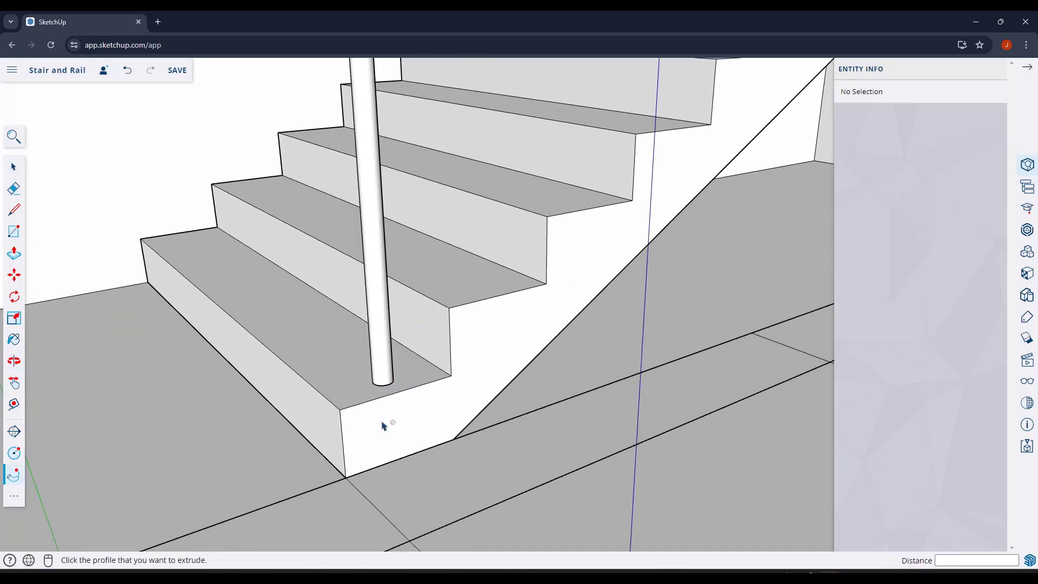
scroll(383, 426, down, 8)
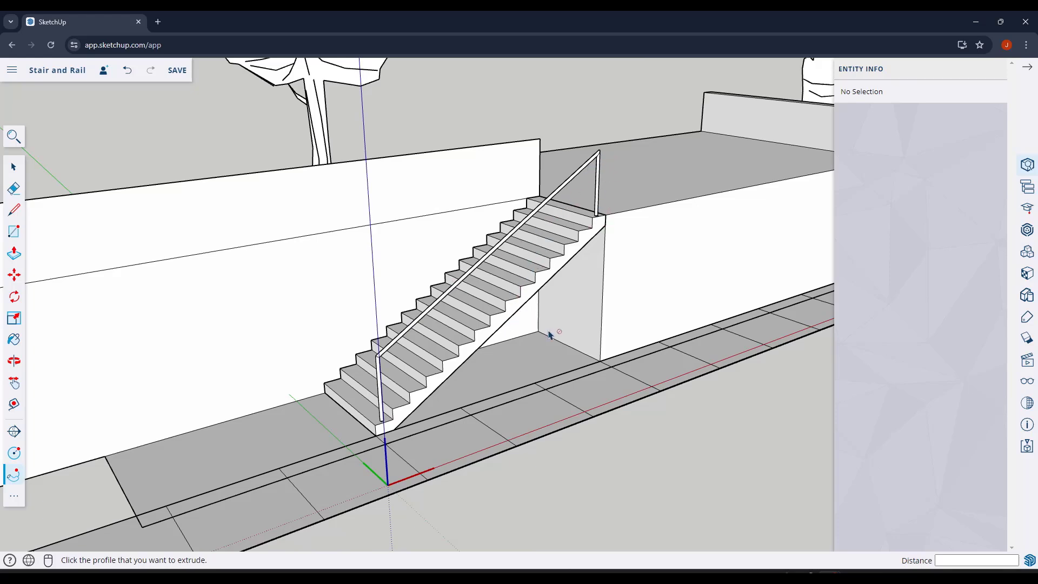
middle_drag(548, 334, 532, 301)
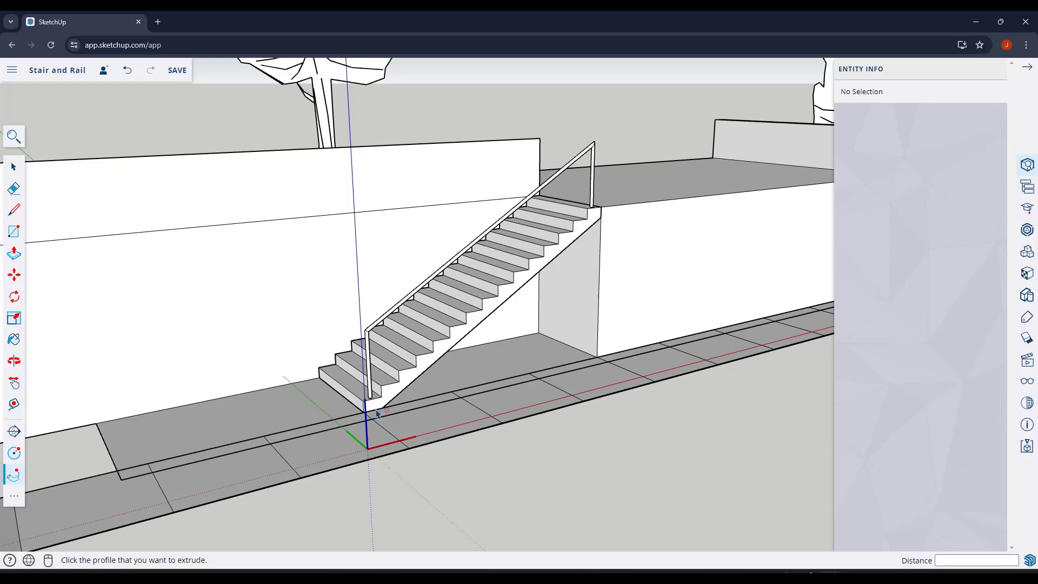
key(space)
scroll(366, 398, up, 2)
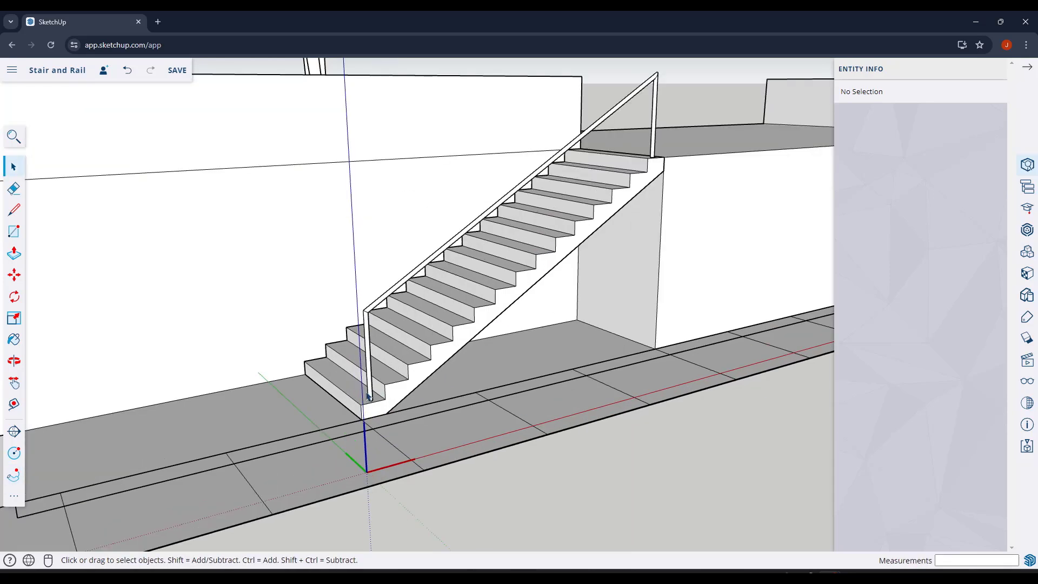
Select the base circle at the bottom step.
drag(358, 395, 387, 420)
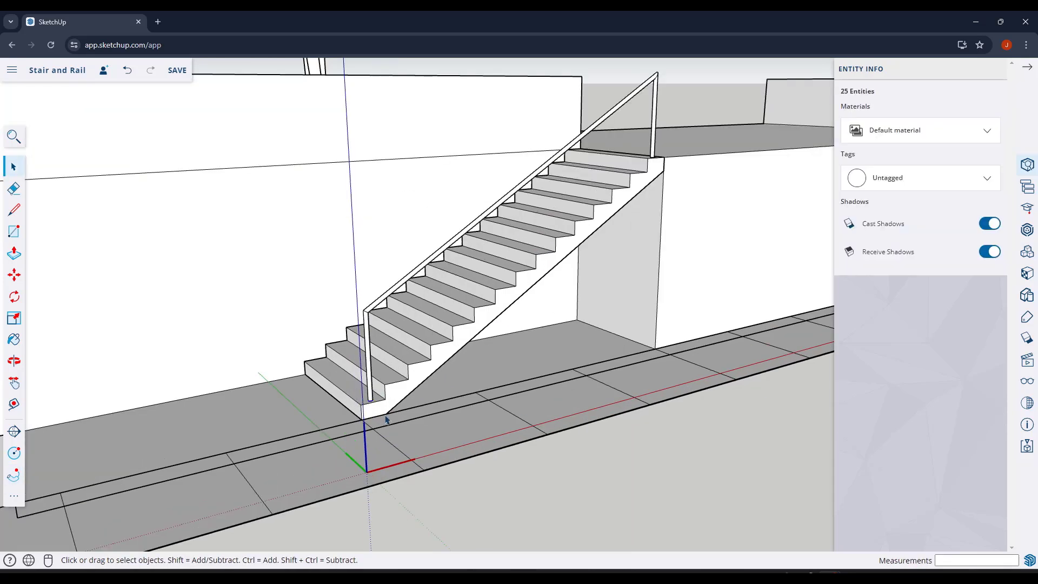
mouse_move(659, 170)
middle_down()
mouse_move(625, 280)
mouse_move(644, 172)
middle_up()
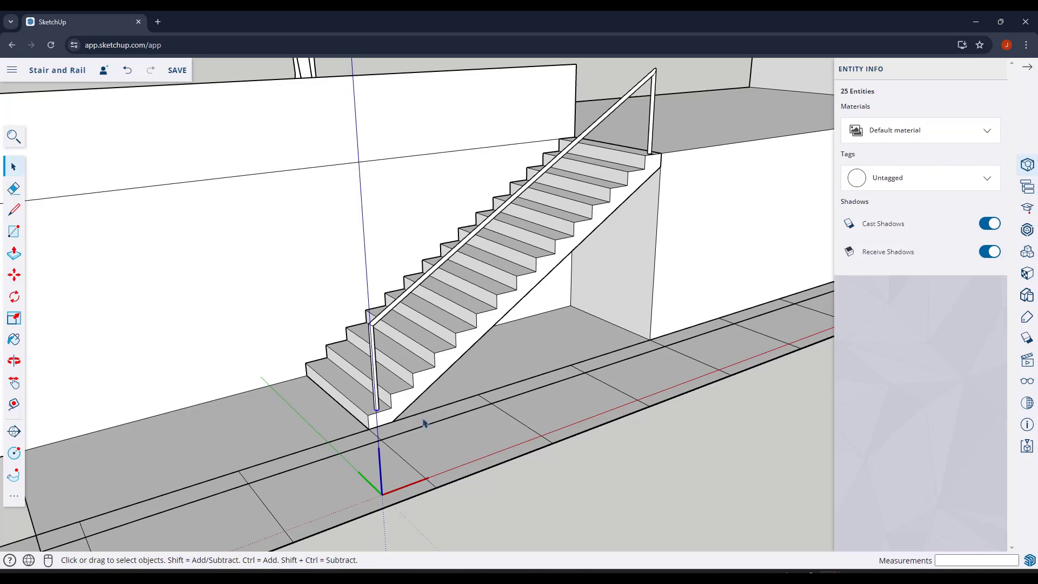
key(m)
scroll(381, 417, up, 5)
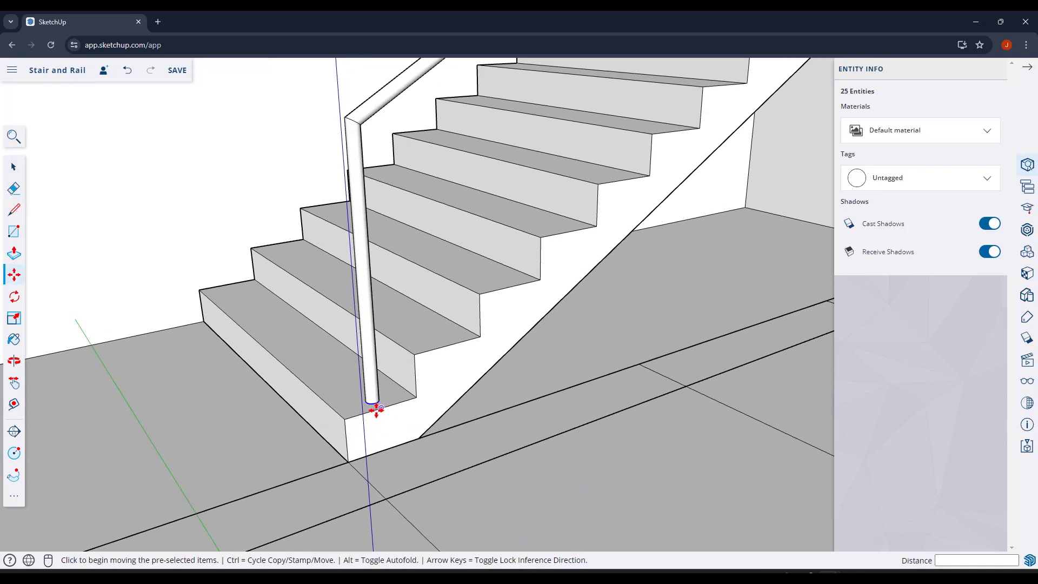
key(space)
scroll(379, 406, up, 1)
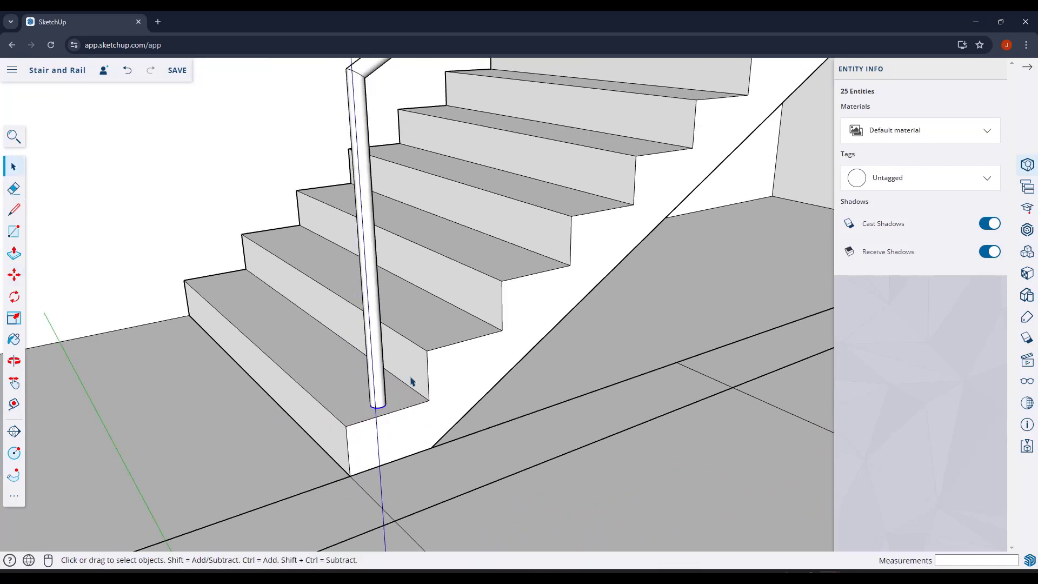
key(m)
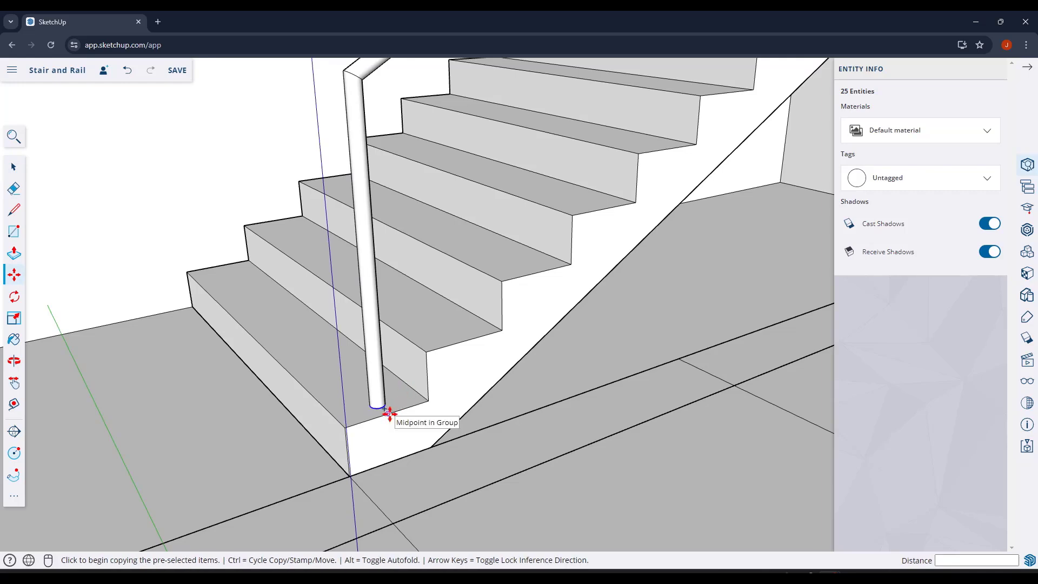
Copy the circle from the post base up to the top step.
click(389, 414)
key(ctrl)
scroll(387, 415, down, 5)
scroll(386, 414, down, 2)
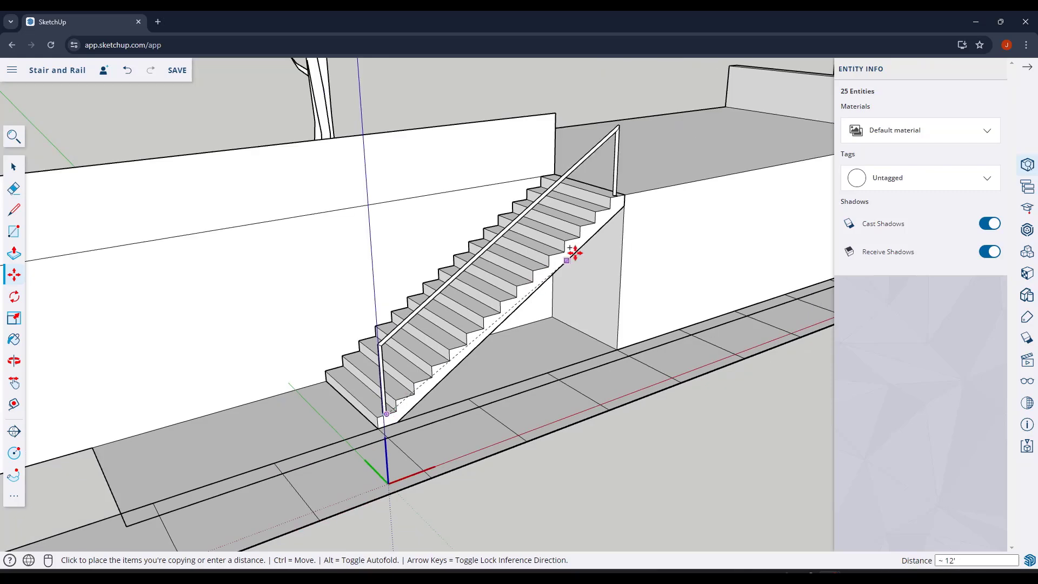
scroll(622, 195, up, 8)
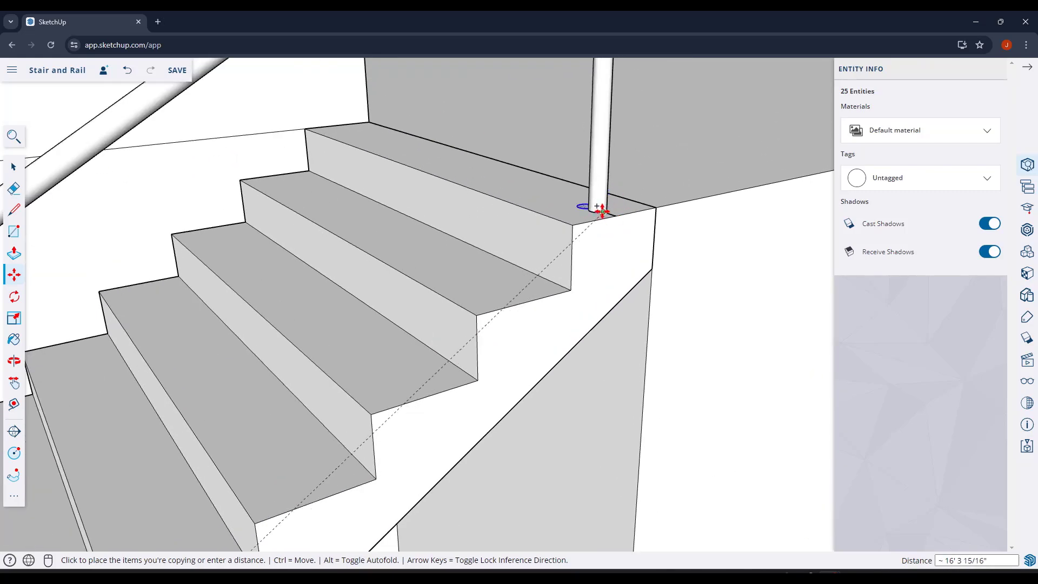
click(615, 215)
scroll(586, 274, down, 10)
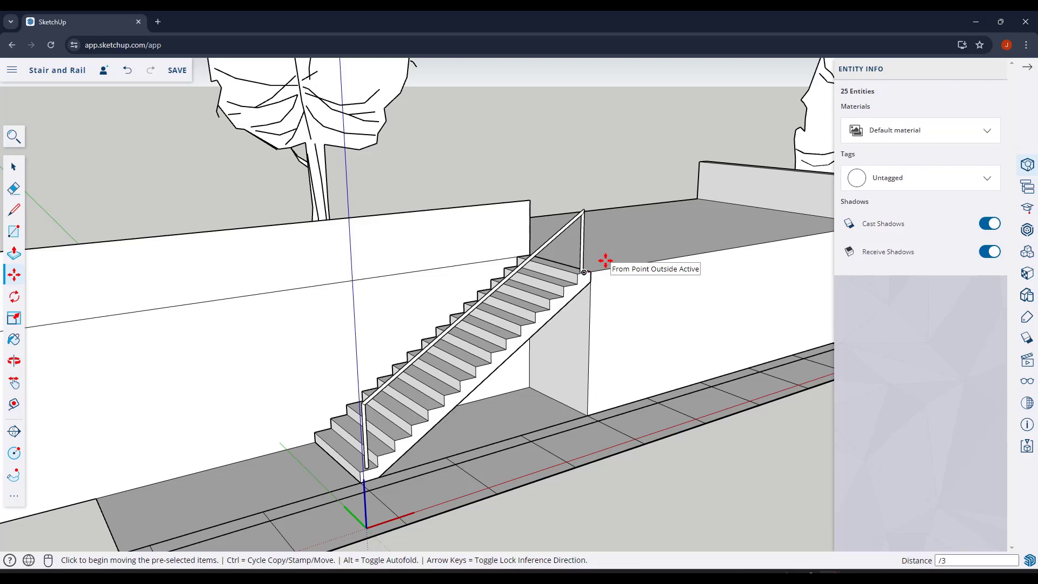
Space the copies evenly as seven divisions up the treads and save the model.
key(Escape)
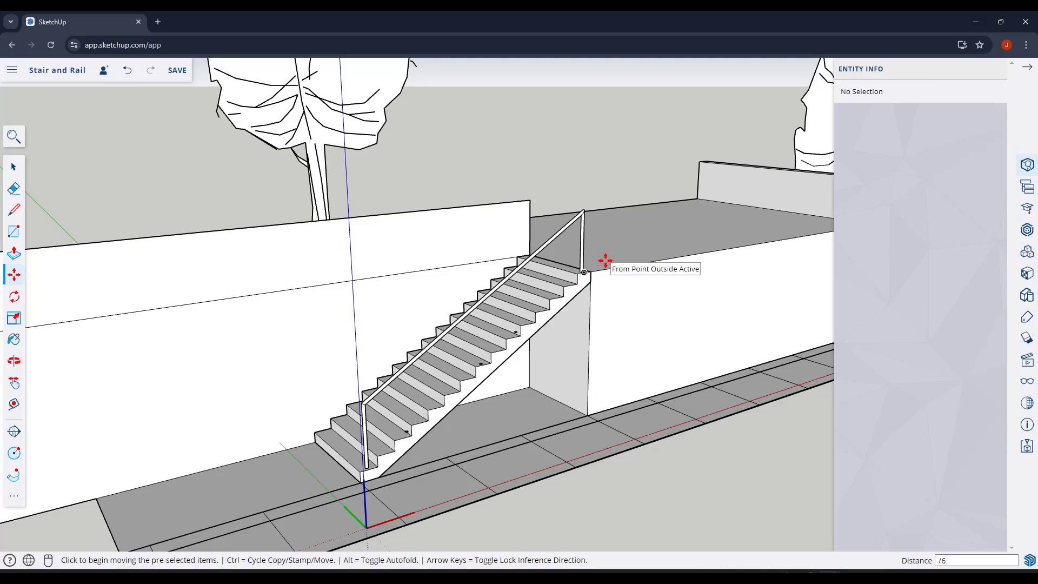
key(ctrl+s)
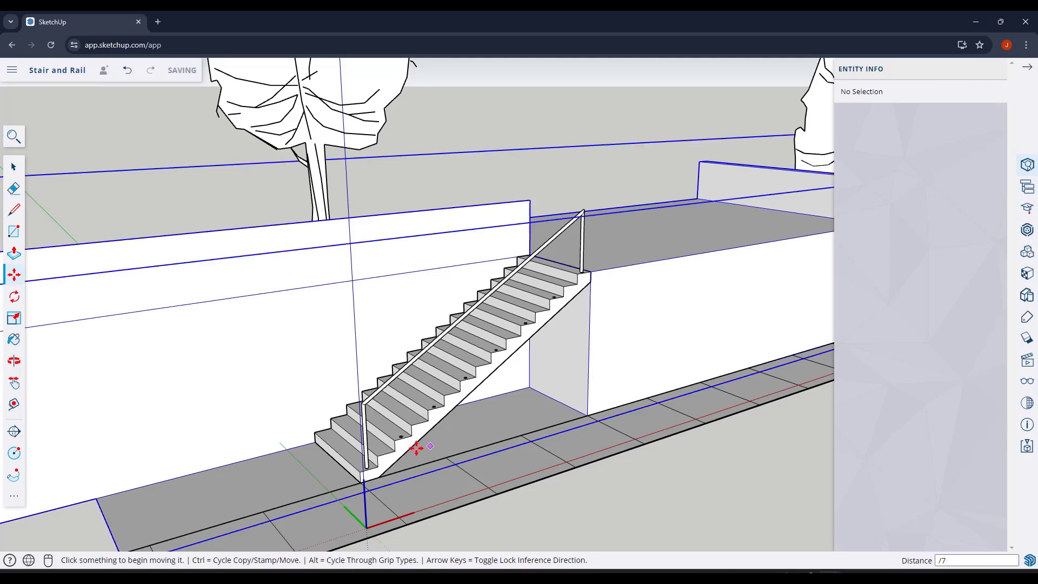
middle_drag(399, 440, 398, 404)
Push/Pull a tread circle upward into a post reaching the rail.
scroll(400, 427, up, 8)
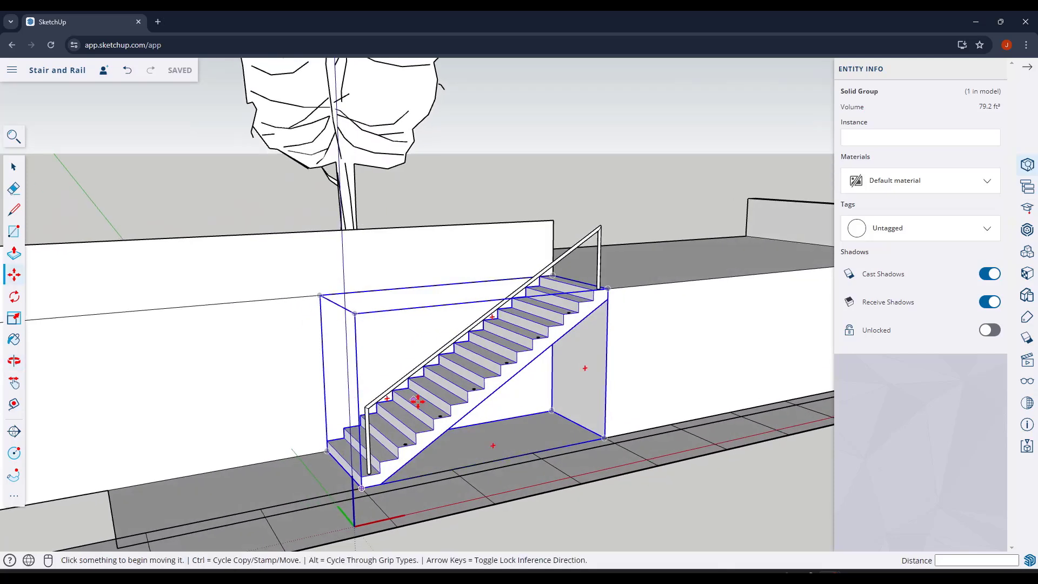
key(space)
key(Escape)
scroll(414, 446, down, 3)
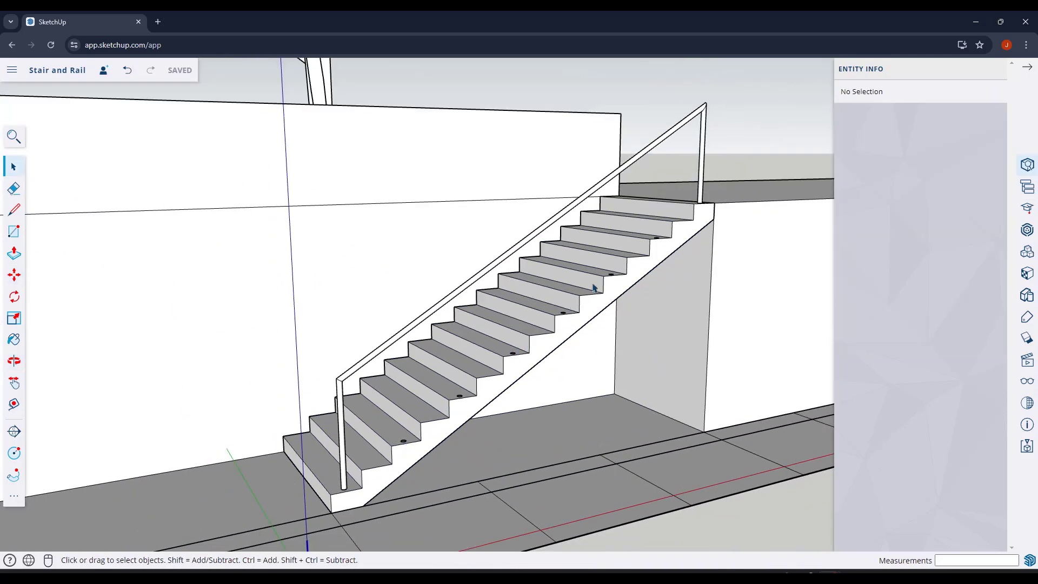
middle_drag(553, 351, 539, 397)
key(p)
scroll(411, 454, up, 2)
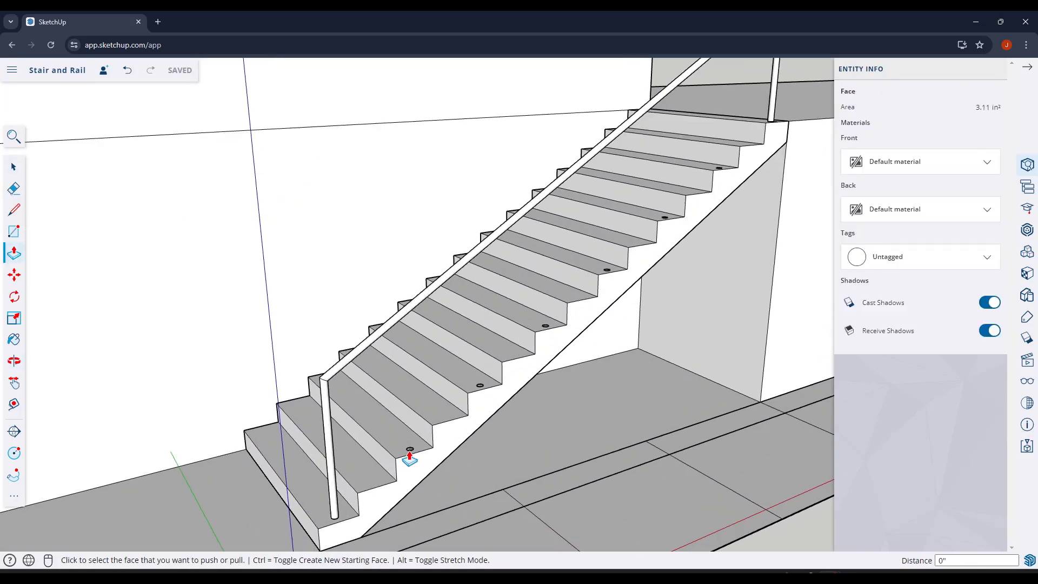
click(409, 449)
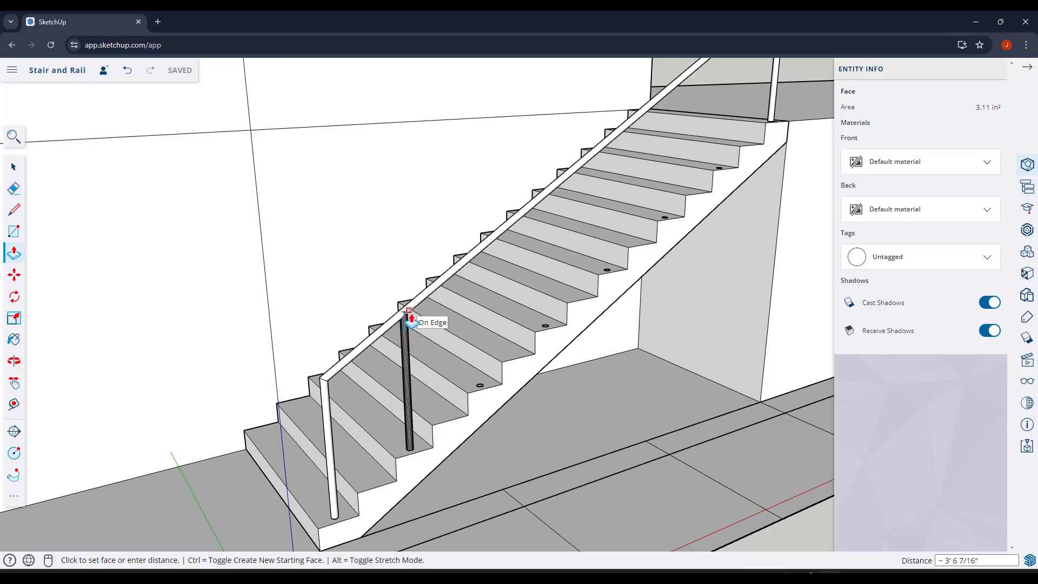
scroll(410, 320, up, 5)
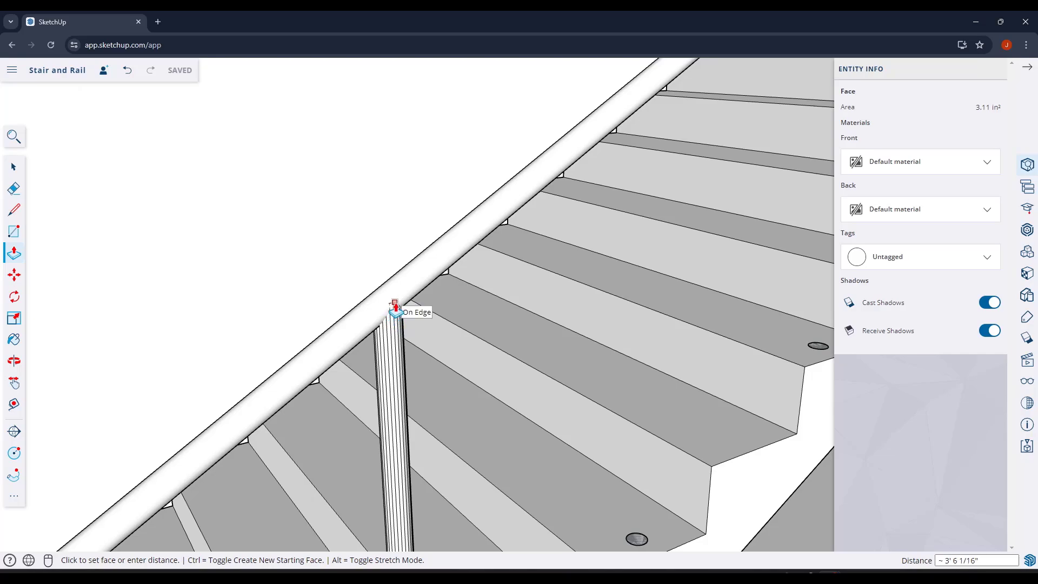
mouse_move(389, 307)
middle_down()
mouse_move(781, 289)
mouse_move(608, 315)
mouse_move(408, 301)
mouse_move(378, 318)
middle_up()
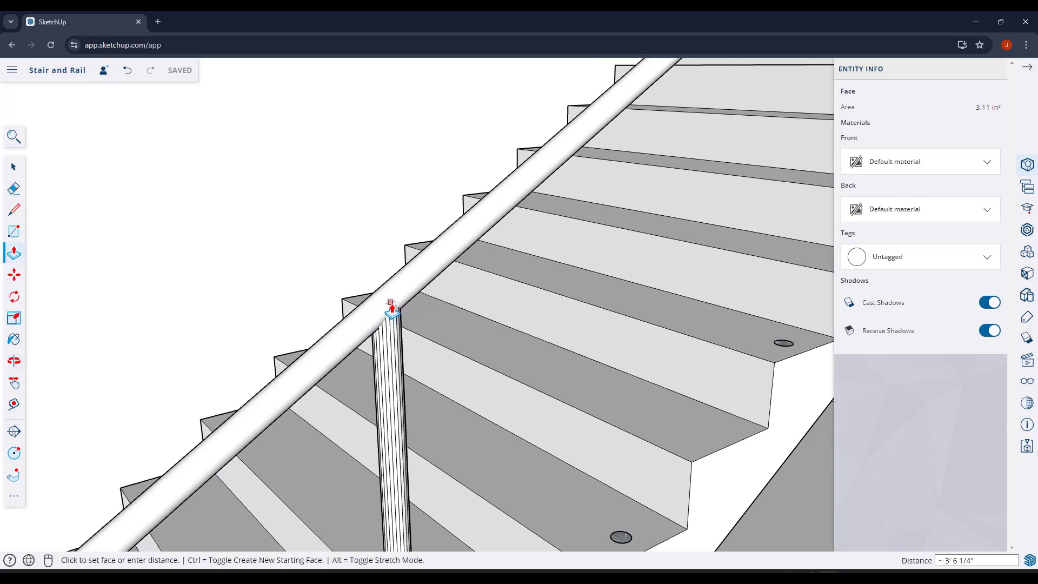
key(Escape)
Select the post's top face and undo the post extrusion.
middle_drag(391, 305, 512, 376)
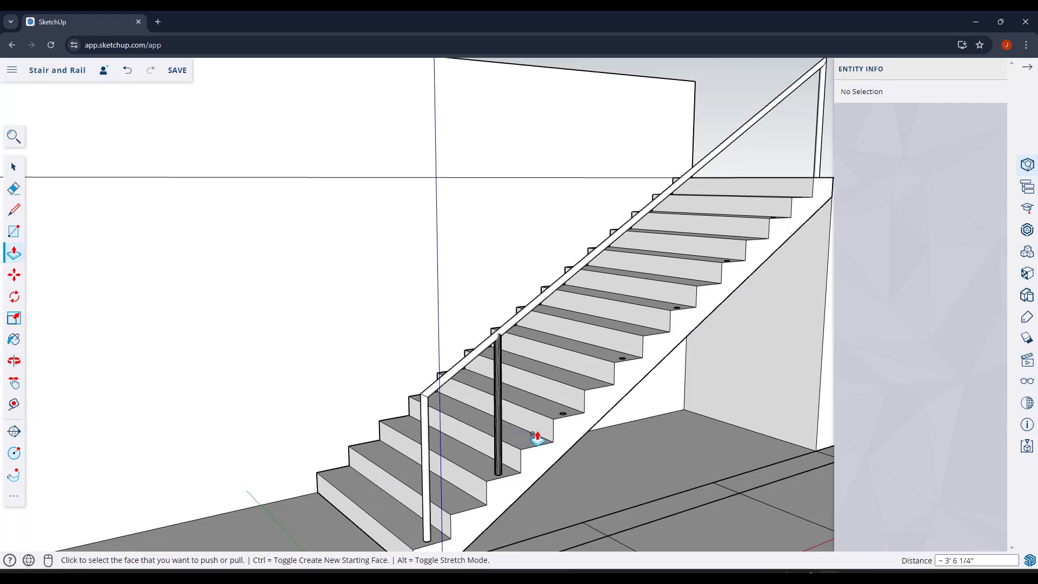
scroll(550, 492, up, 5)
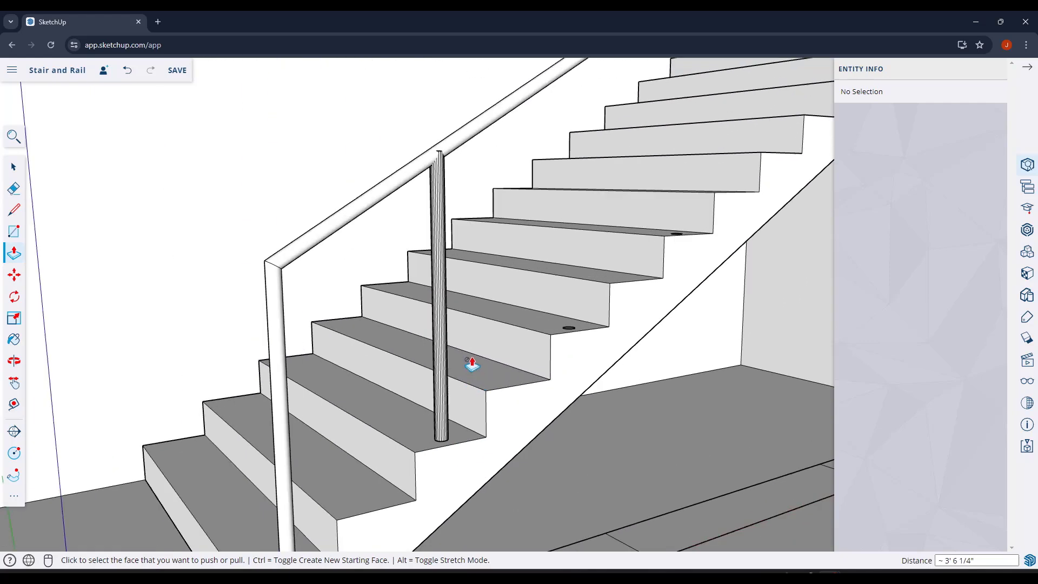
middle_drag(472, 365, 436, 232)
click(435, 232)
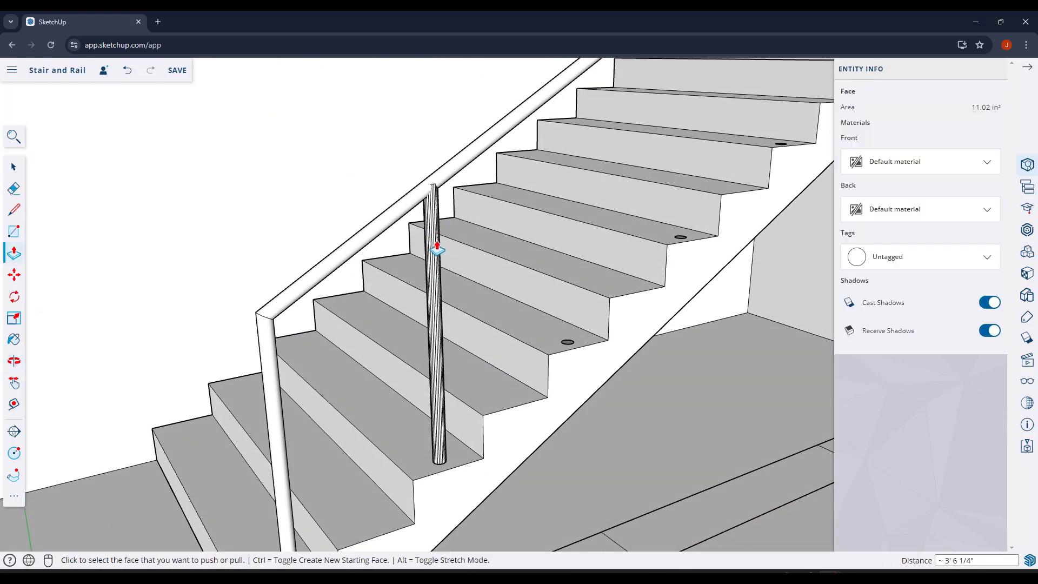
key(ctrl+z)
Weld the small tread circle's edges into a single curve.
key(space)
scroll(439, 472, up, 5)
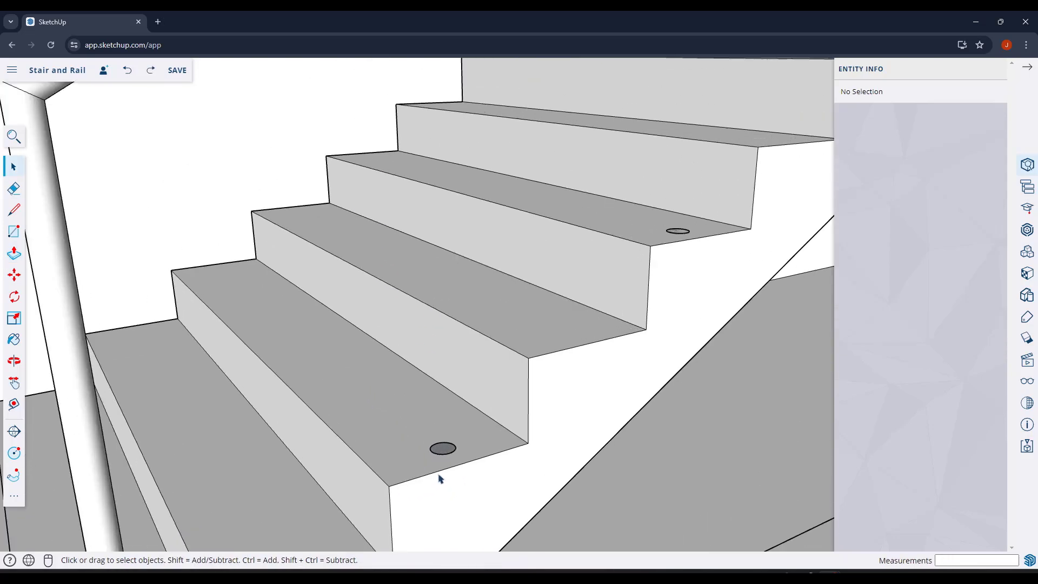
click(442, 456)
scroll(443, 459, up, 5)
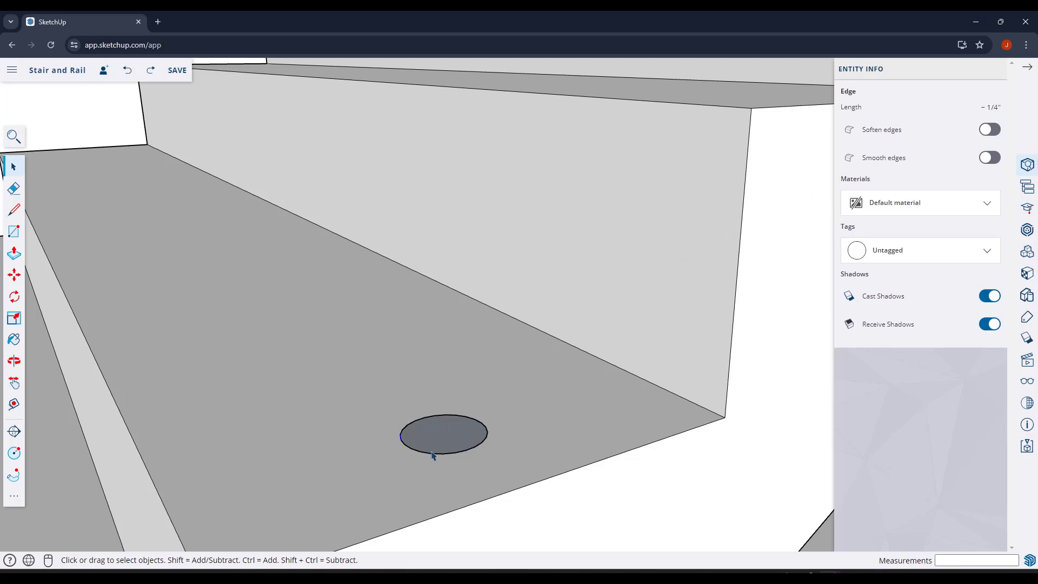
double_click(457, 441)
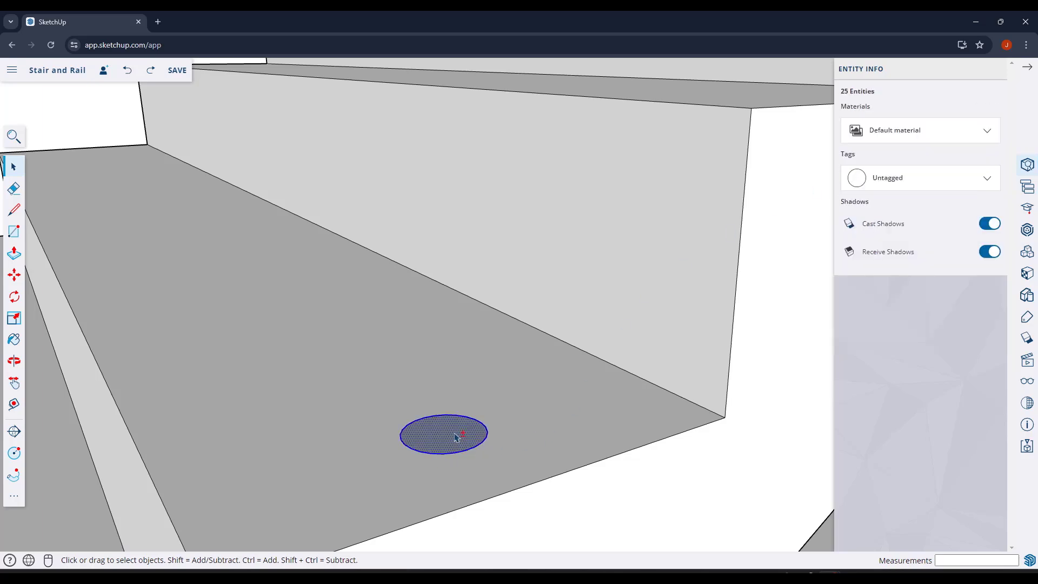
shift+click(478, 442)
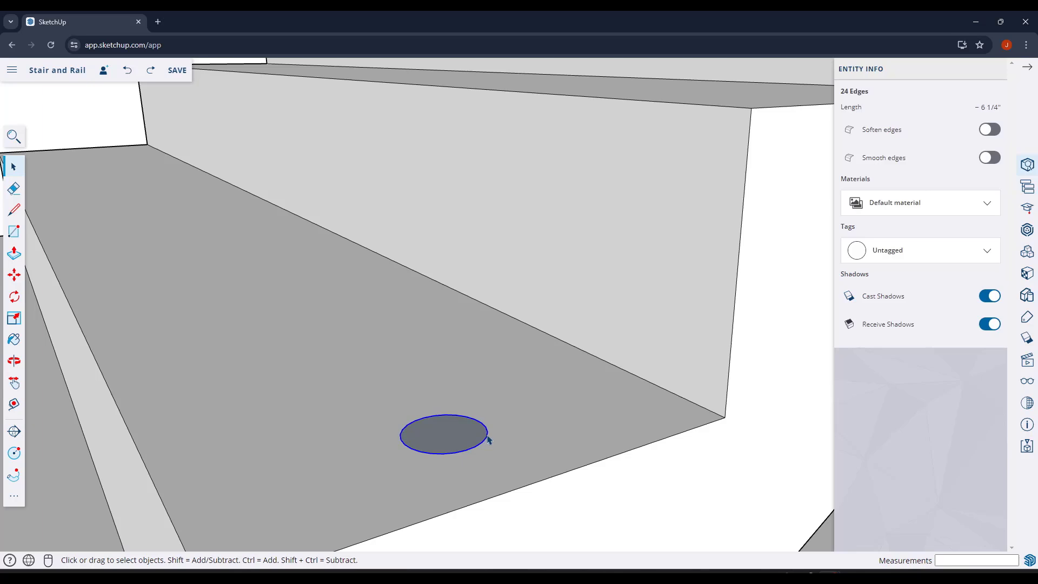
right_click(489, 439)
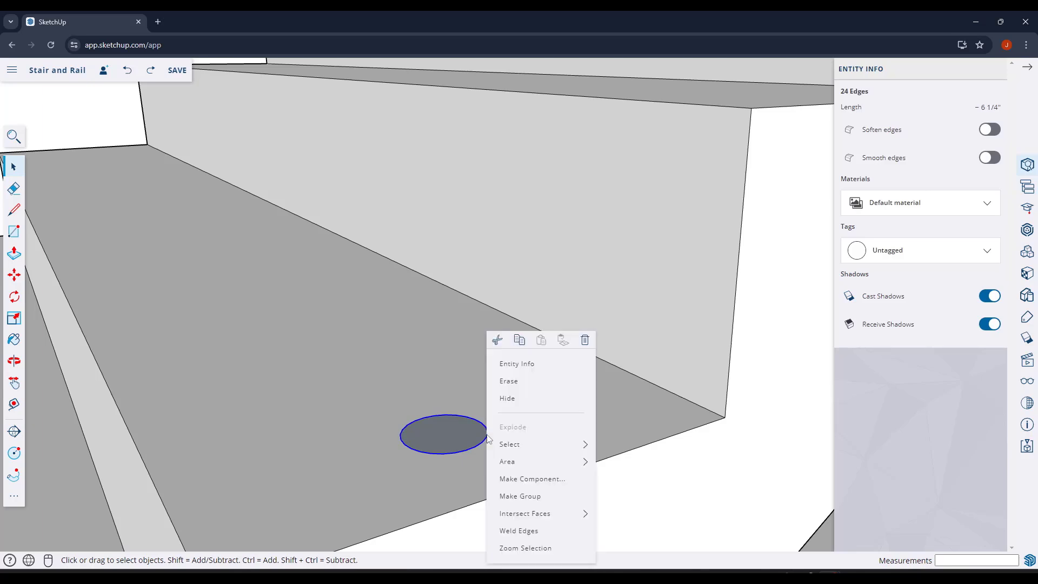
click(519, 530)
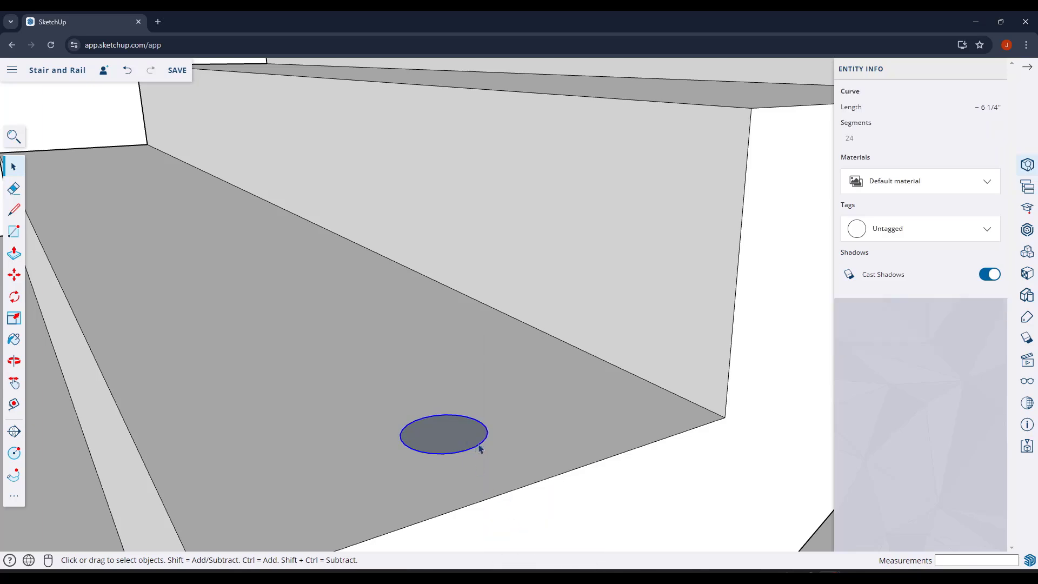
click(507, 440)
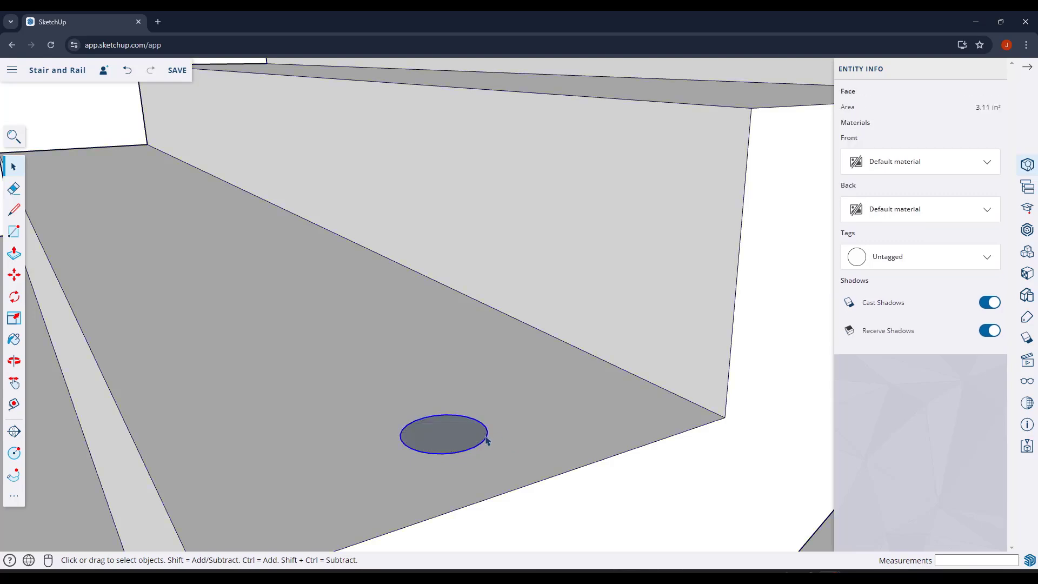
Push/Pull the circle face upward into a round post ending at the handrail.
click(461, 433)
scroll(460, 433, down, 3)
key(p)
click(453, 436)
scroll(453, 436, down, 5)
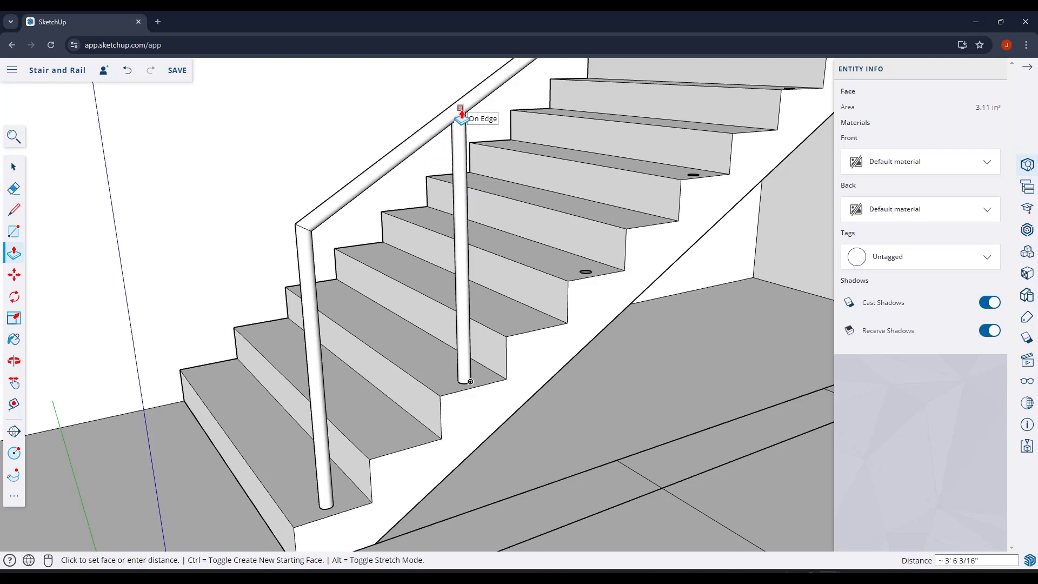
click(462, 111)
key(space)
mouse_move(468, 218)
middle_down()
mouse_move(746, 216)
mouse_move(678, 234)
mouse_move(461, 220)
middle_up()
scroll(461, 220, down, 3)
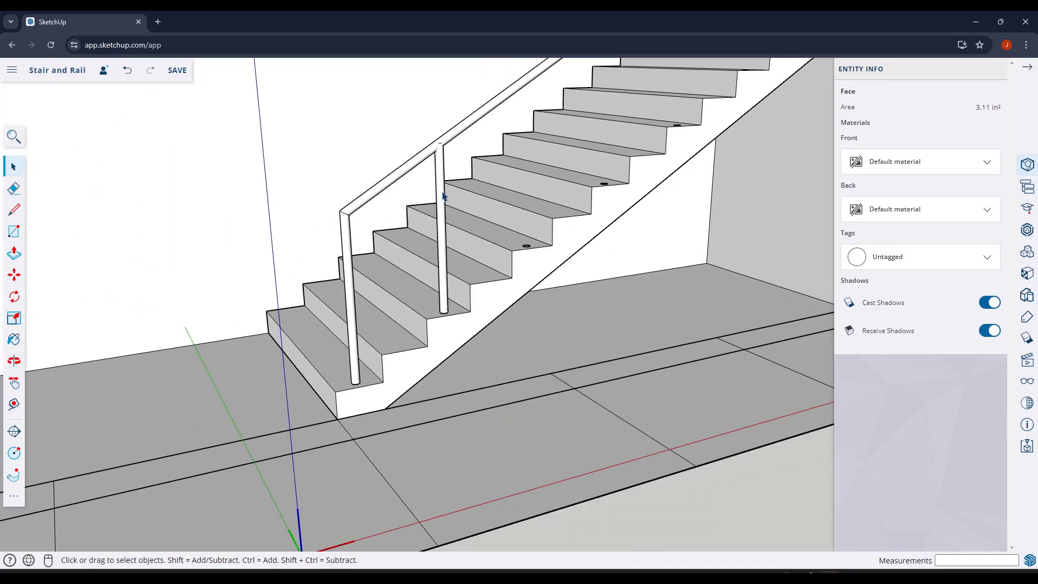
Select the new post and make it a component named 'VerticalRail'.
triple_click(443, 195)
drag(424, 132, 475, 331)
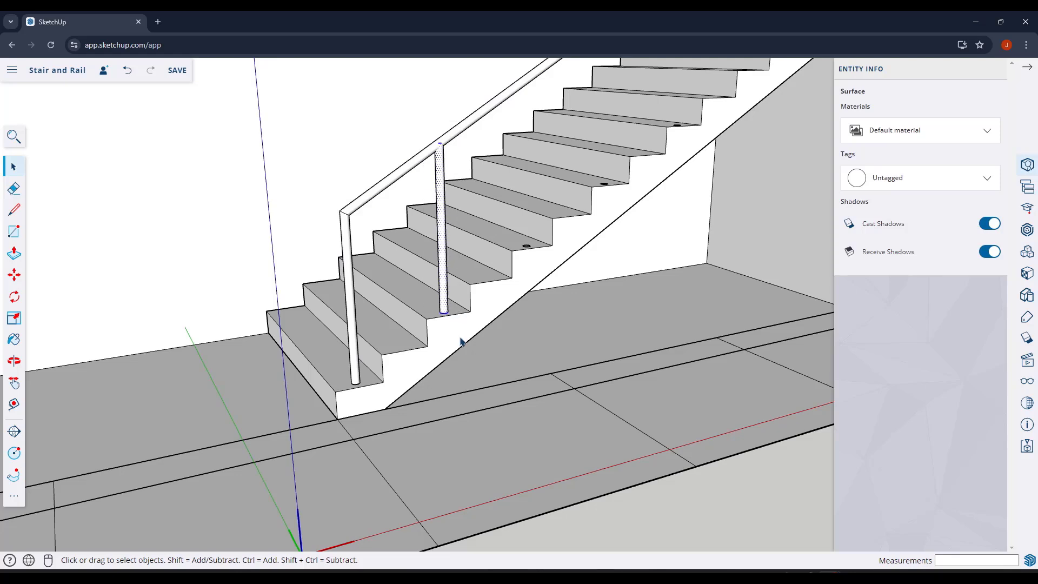
right_click(440, 195)
click(486, 341)
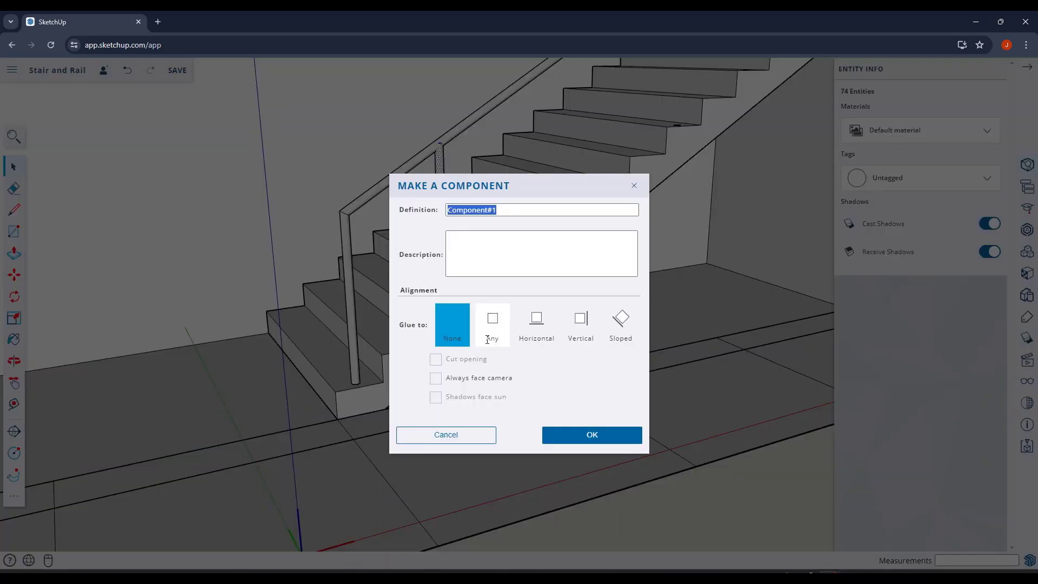
text(Vertic)
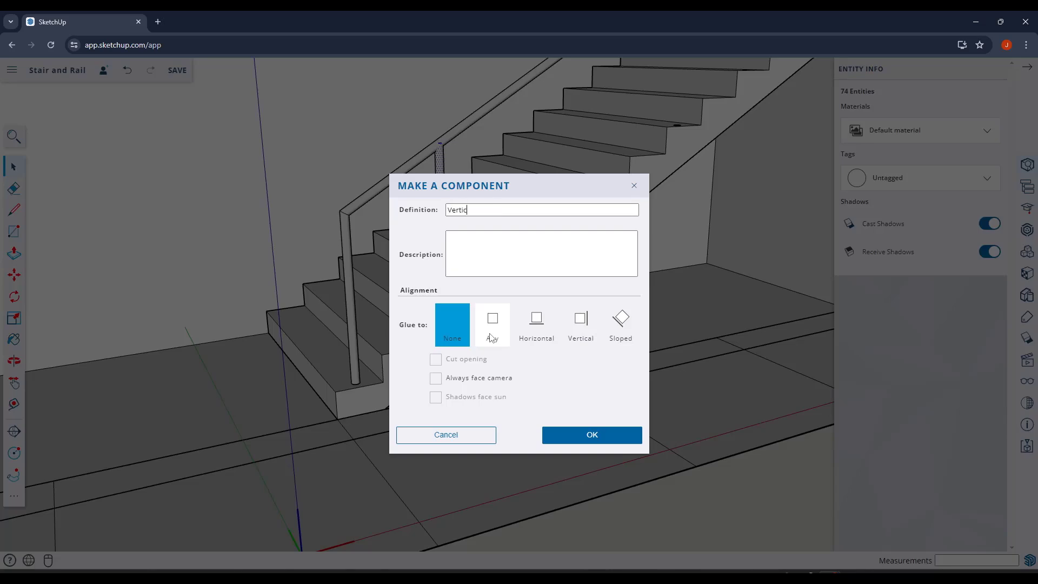
text(alRail)
key(Return)
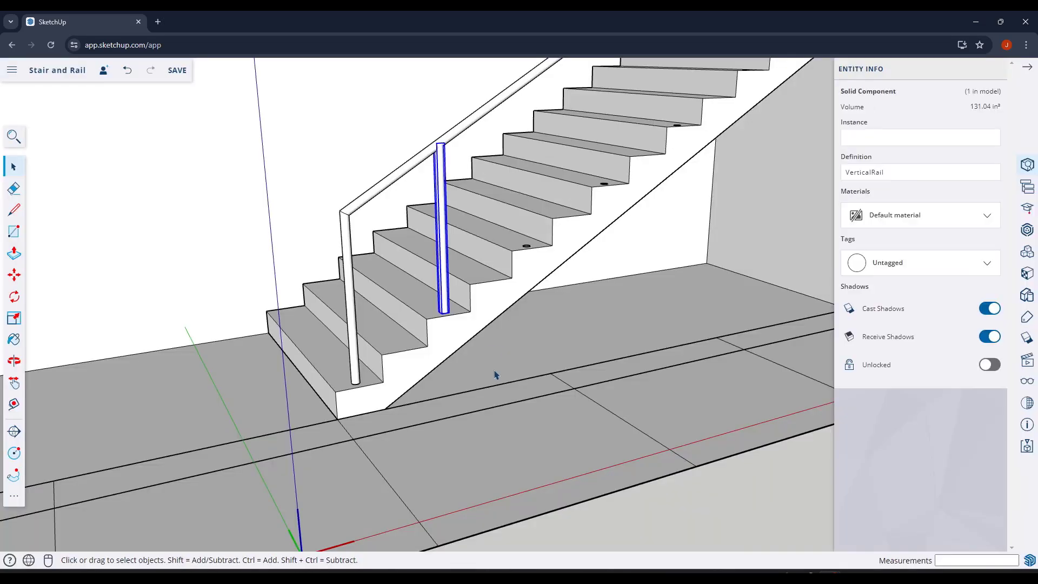
Copy the VerticalRail post up the stair and array it into 6 evenly spaced copies.
key(m)
scroll(456, 347, up, 6)
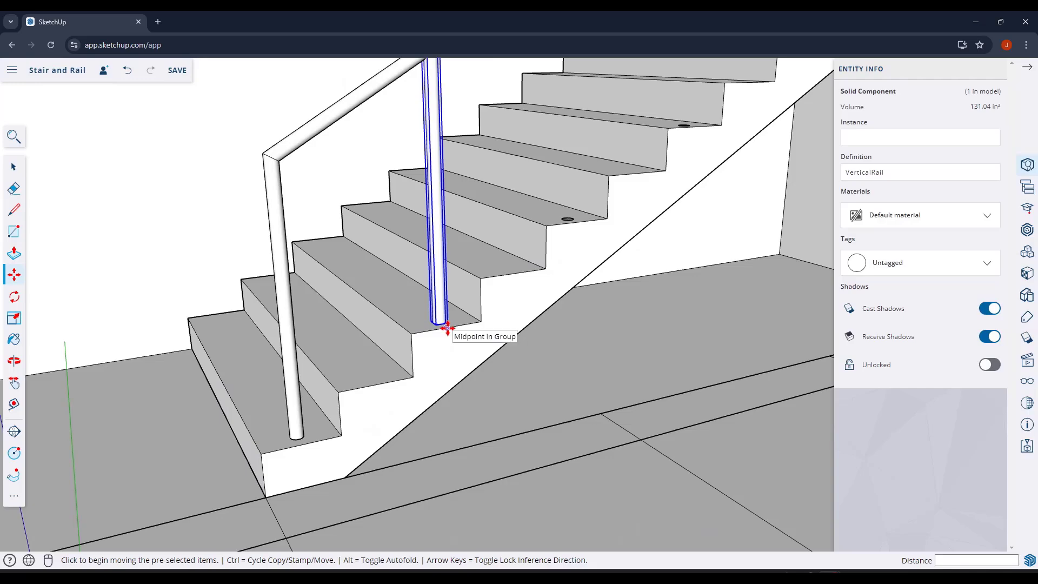
click(446, 327)
key(ctrl)
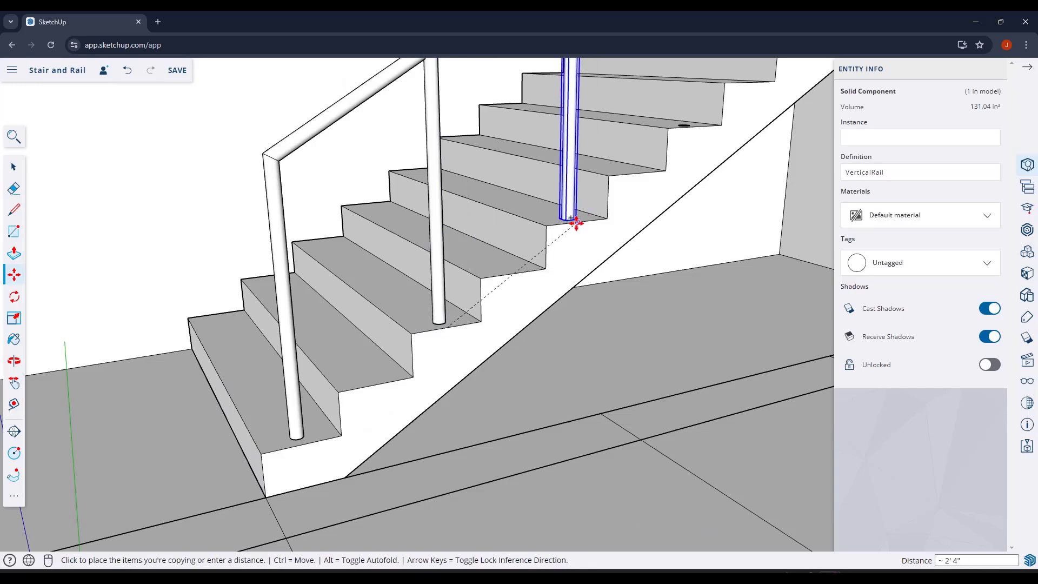
click(576, 222)
scroll(475, 324, down, 6)
text(*6)
key(Return)
middle_drag(475, 325, 603, 287)
key(space)
Open the VerticalRail component for editing to reach the geometry at the post top.
scroll(448, 343, up, 10)
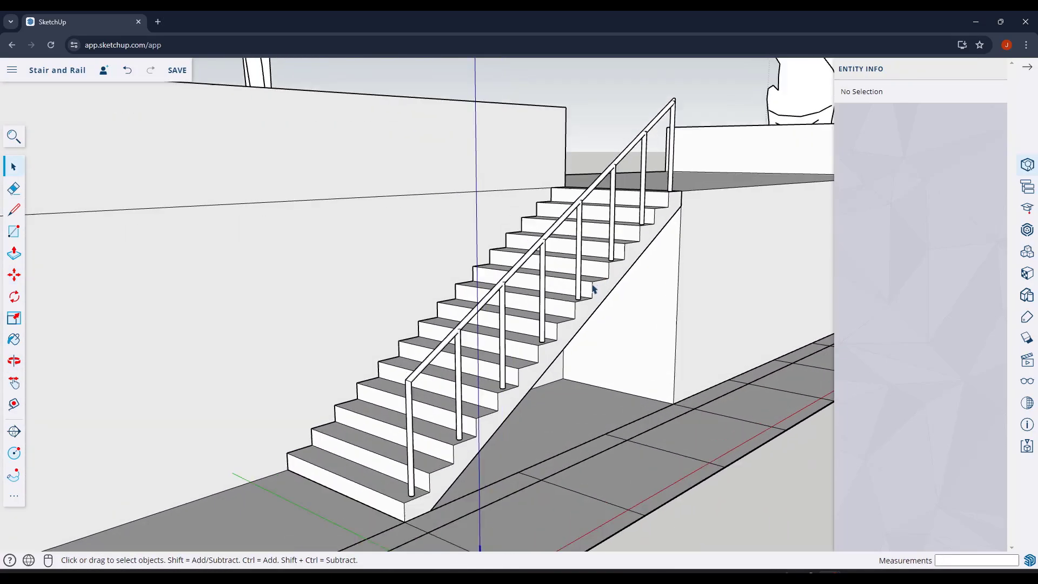
mouse_move(442, 254)
middle_down()
mouse_move(435, 293)
mouse_move(436, 253)
middle_up()
double_click(444, 327)
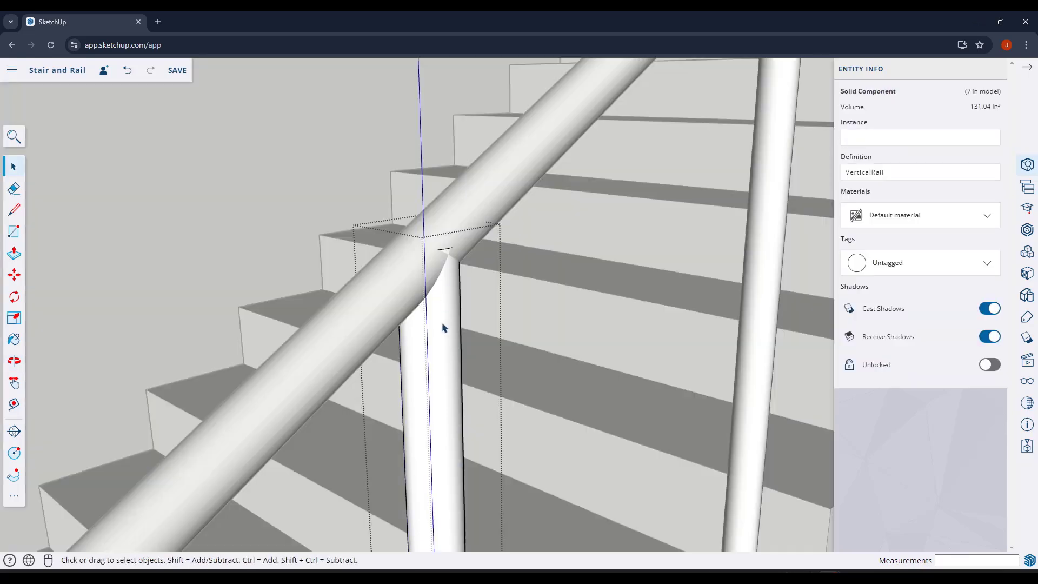
click(442, 250)
triple_click(445, 253)
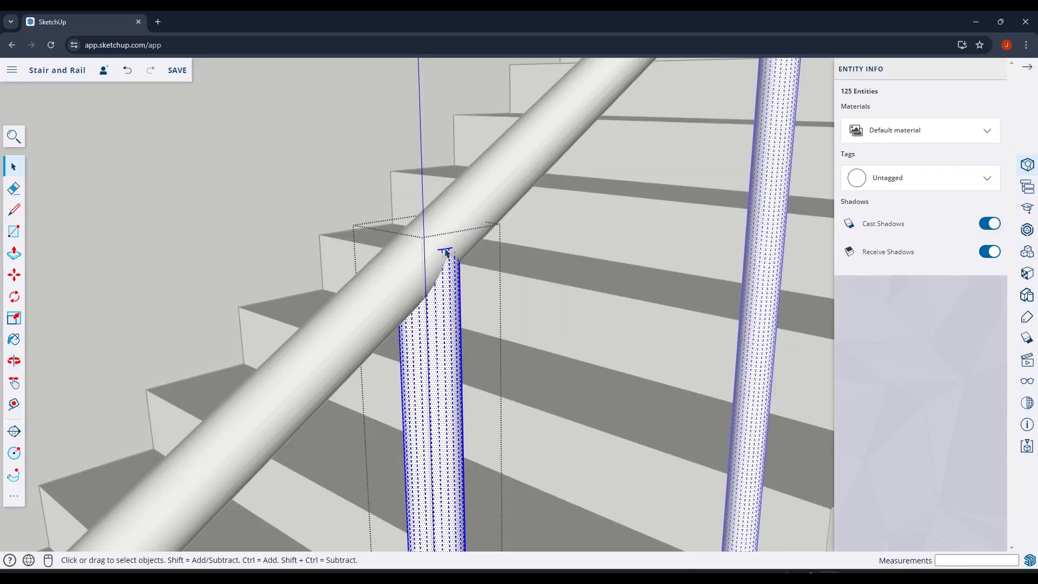
click(345, 192)
click(449, 317)
double_click(449, 317)
Box-select the stray edges where the post meets the handrail and erase them.
drag(362, 188, 521, 284)
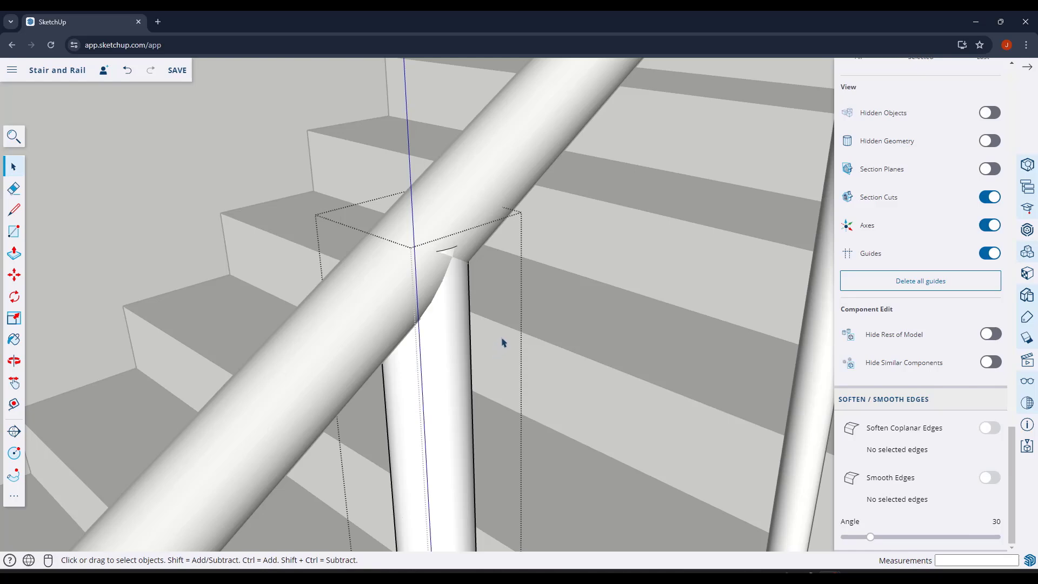
key(e)
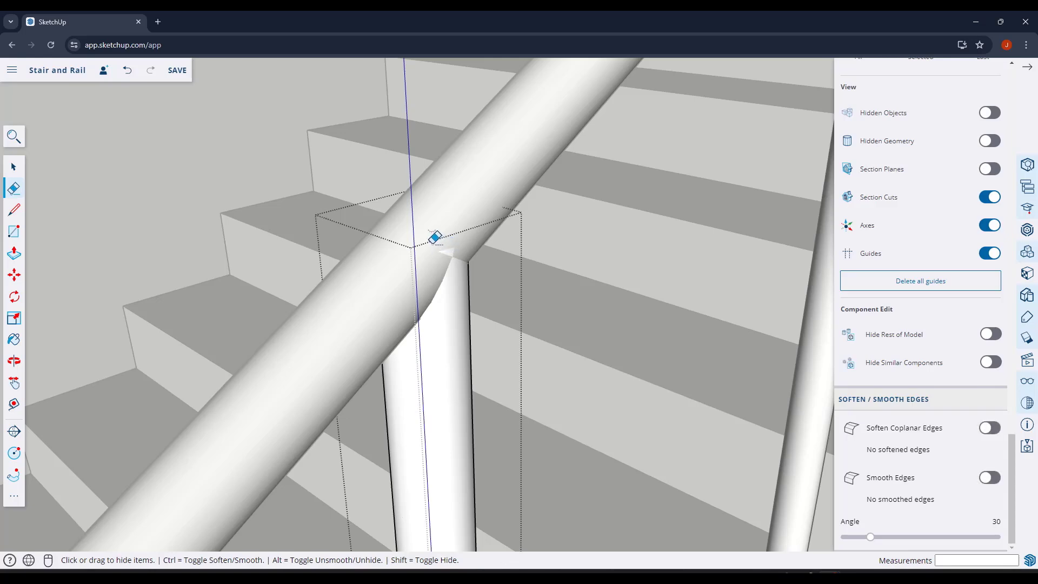
key(space)
scroll(532, 289, down, 6)
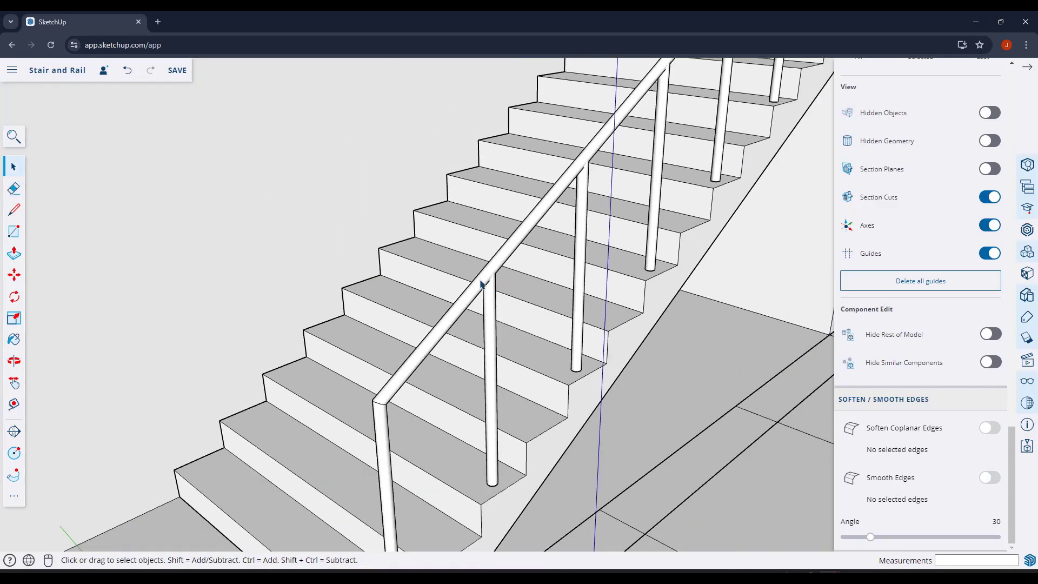
scroll(632, 165, down, 6)
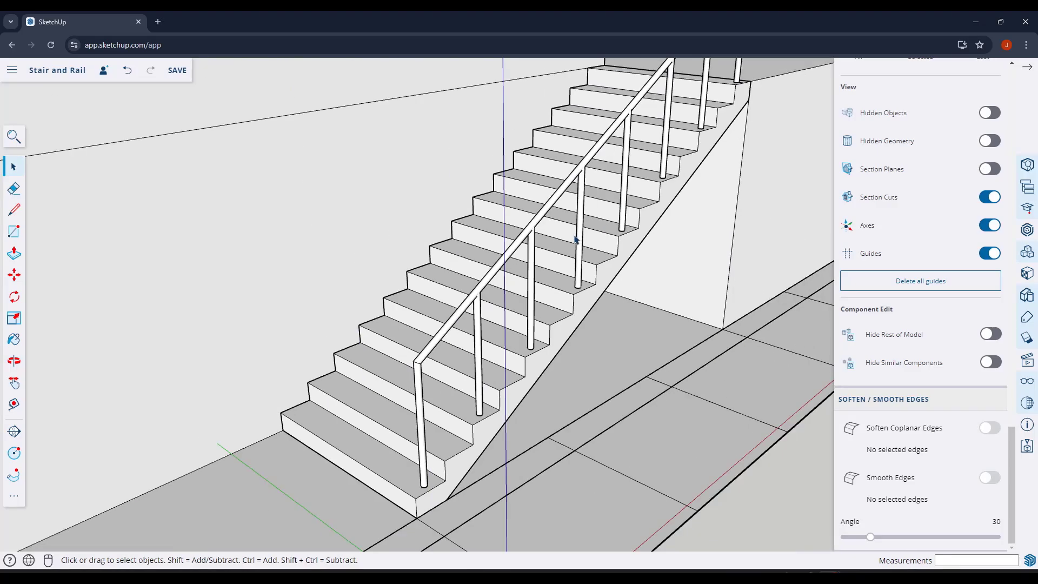
middle_drag(630, 173, 561, 222)
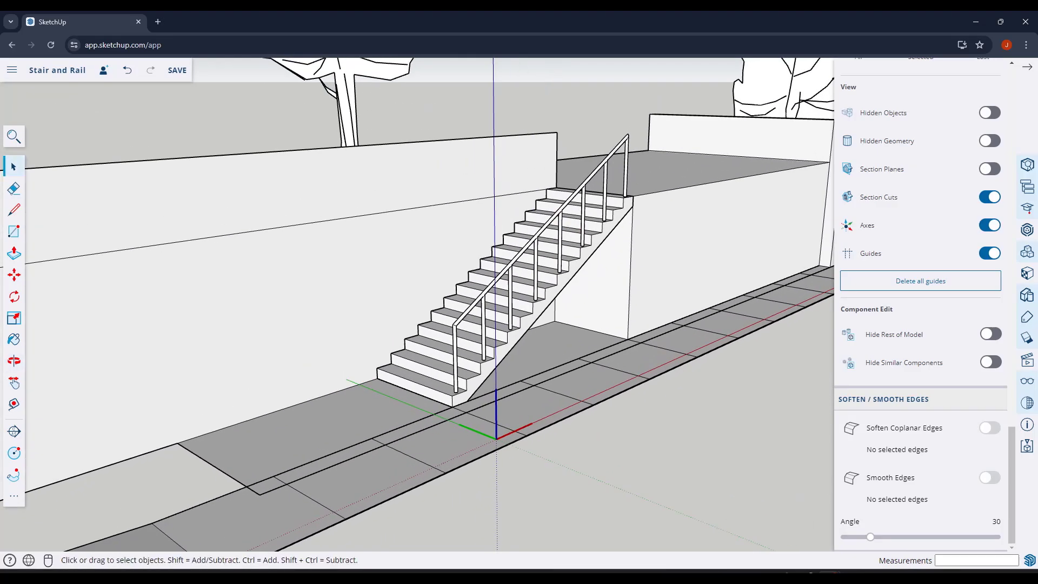